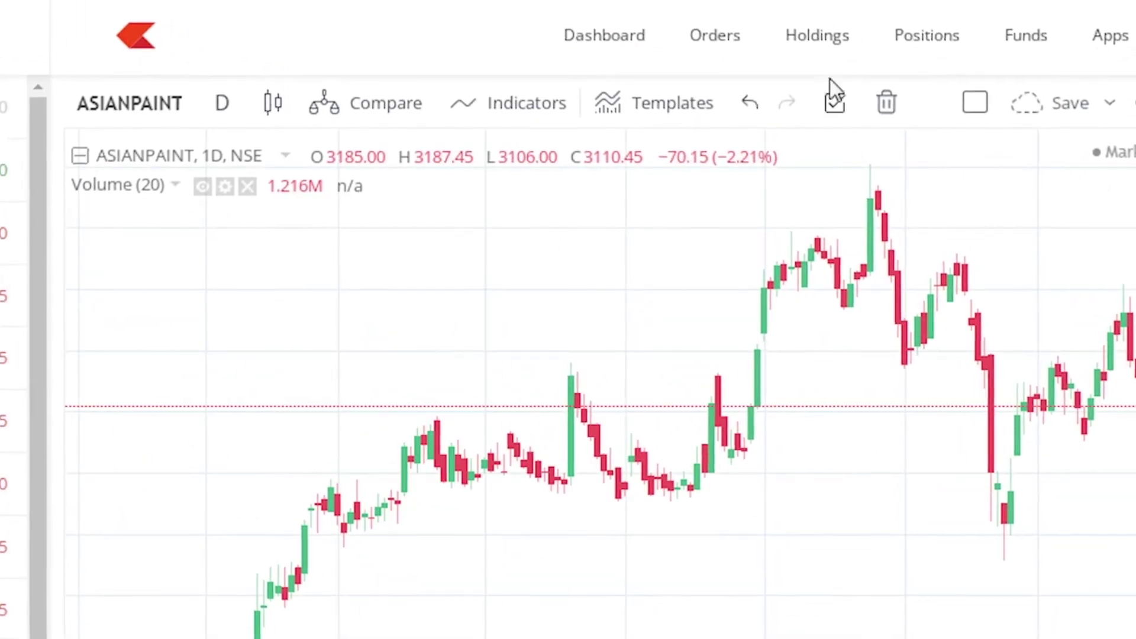
Look through the GTT, Baskets, SIP, Alerts and IPO pages of the Orders section, ending on Alerts.
{"action": "left_click", "coordinate": [732, 34]}
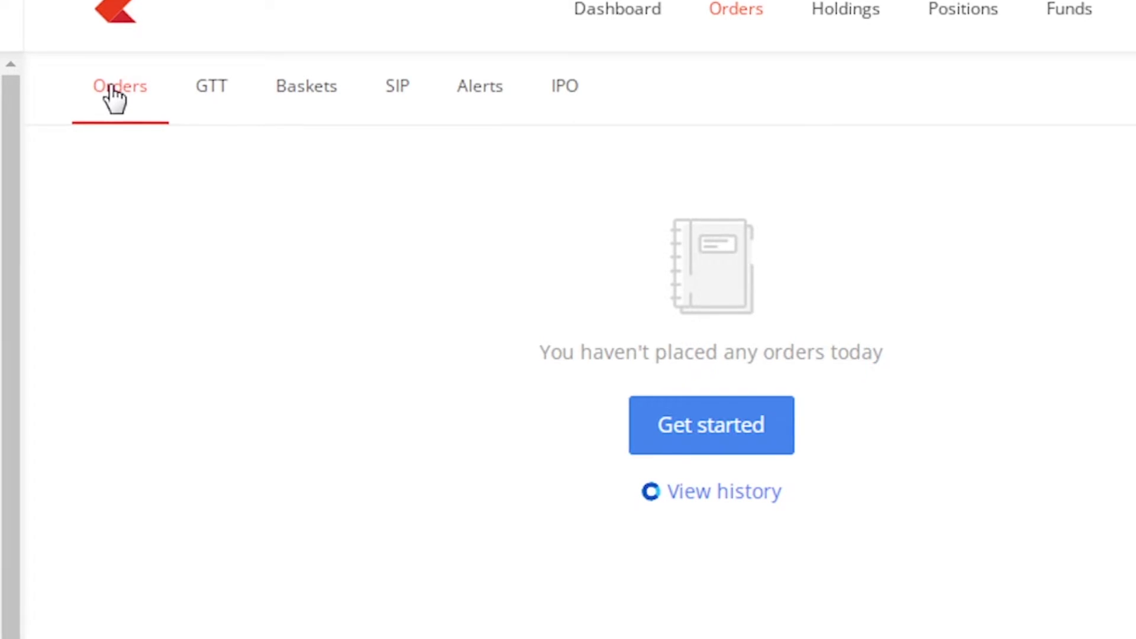
{"action": "left_click", "coordinate": [199, 106]}
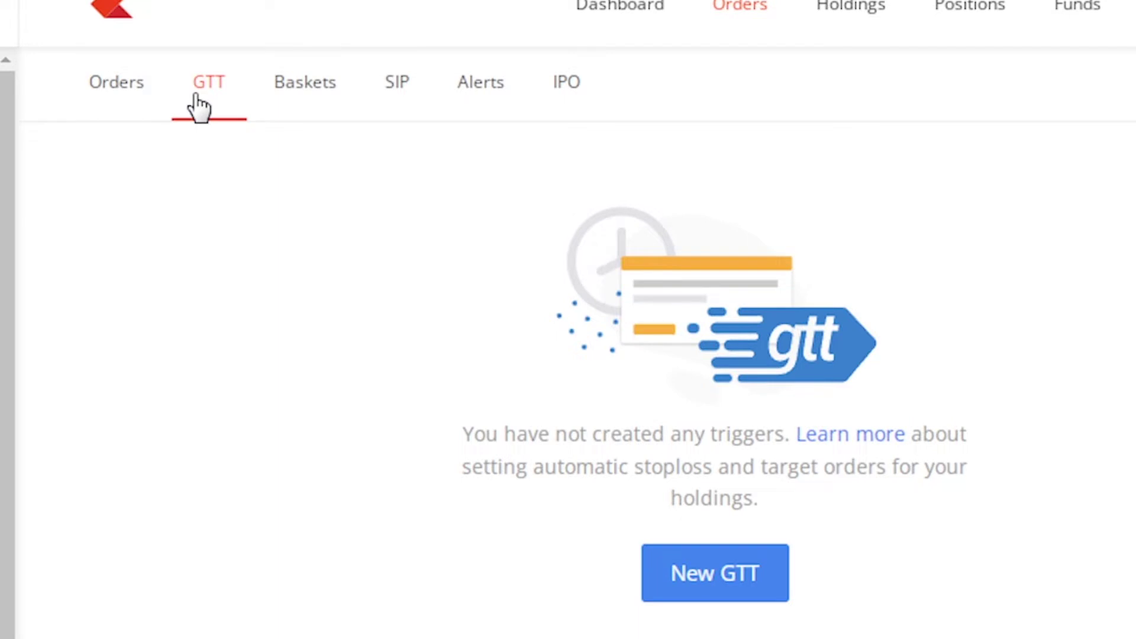
{"action": "left_click", "coordinate": [293, 98]}
{"action": "left_click", "coordinate": [425, 99]}
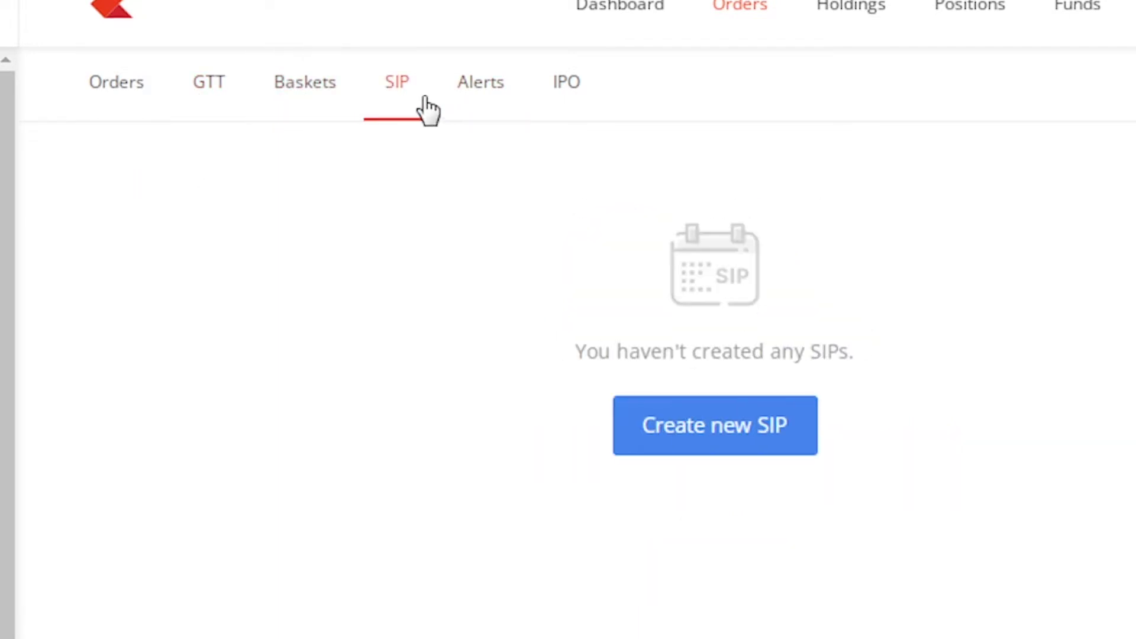
{"action": "left_click", "coordinate": [500, 110]}
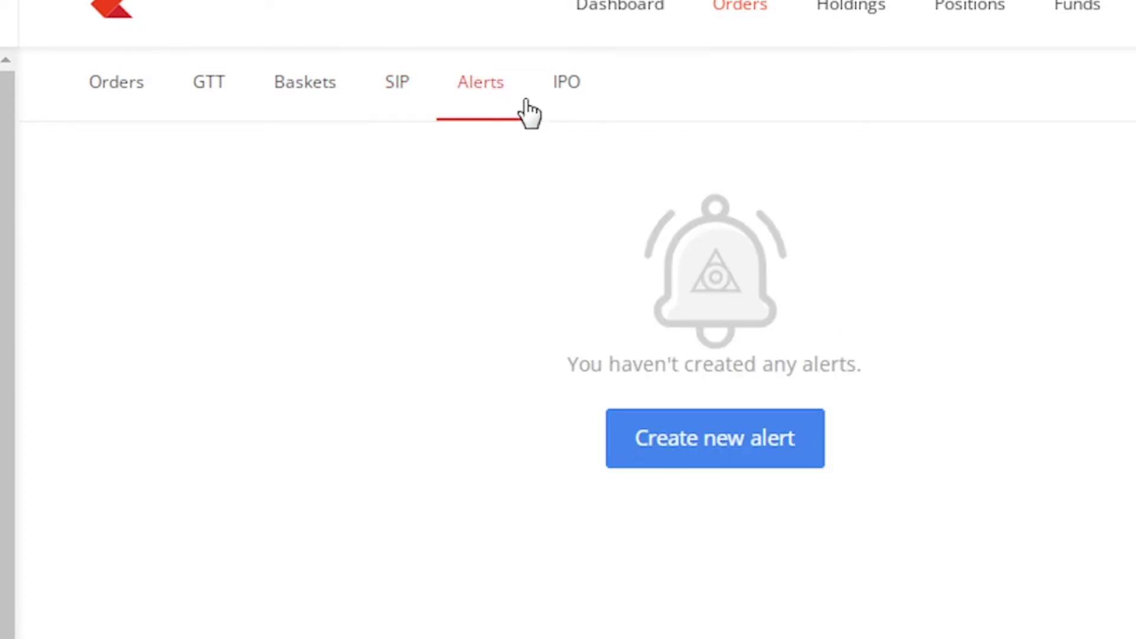
{"action": "left_click", "coordinate": [559, 106]}
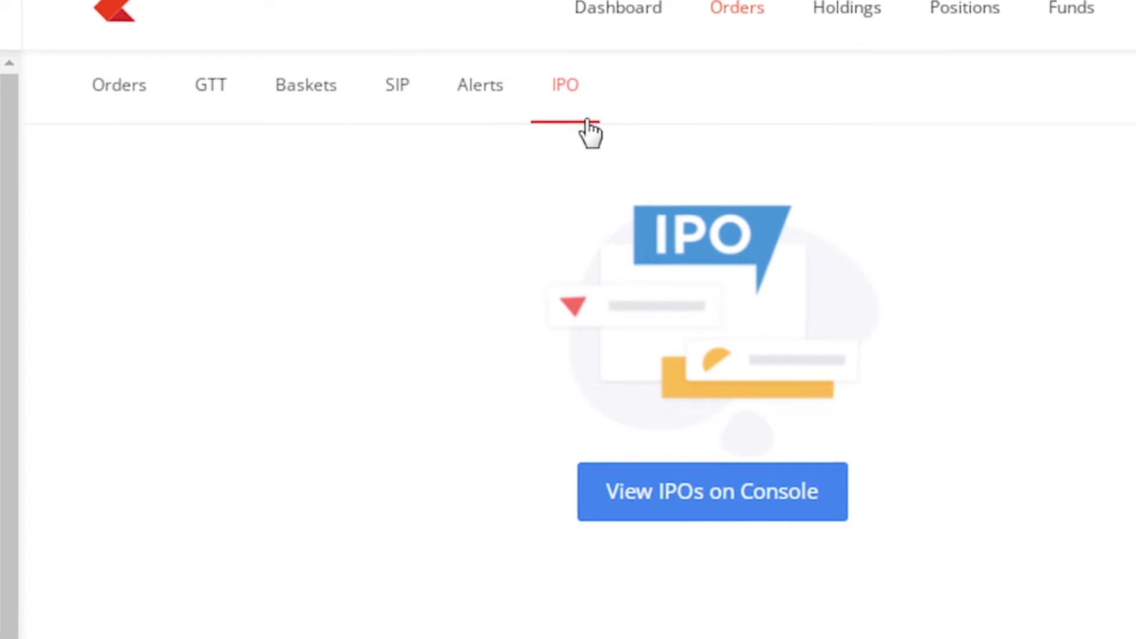
{"action": "left_click", "coordinate": [477, 118]}
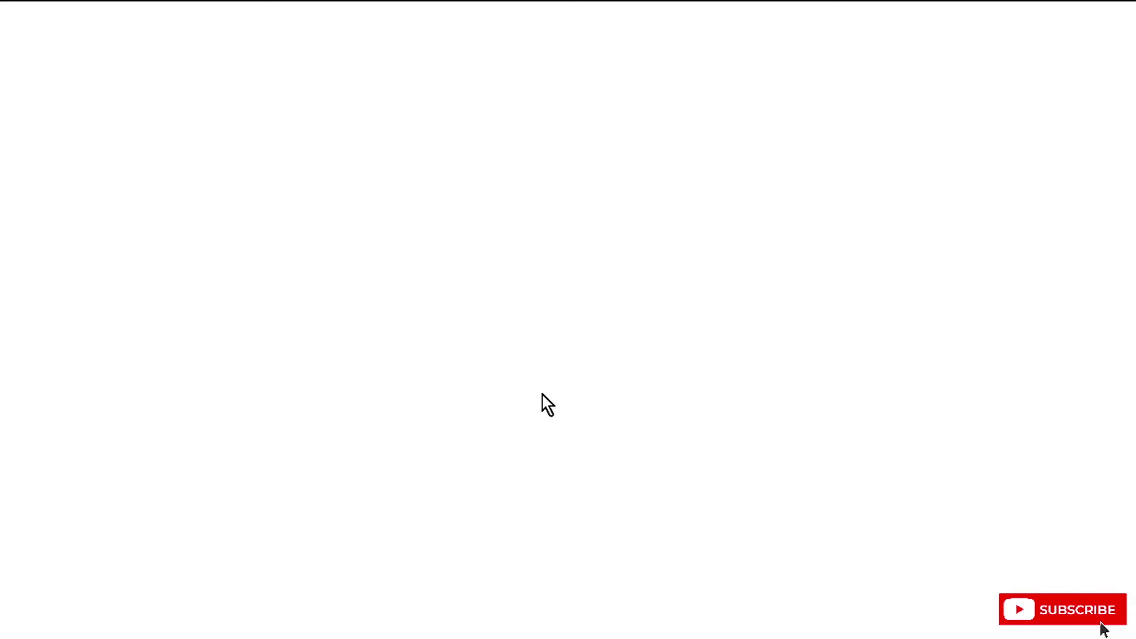
Sketch a long green horizontal line with a red one above it, and mark a circled, blue-ticked point on each.
{"action": "left_click_drag", "start_coordinate": [32, 414], "coordinate": [694, 418]}
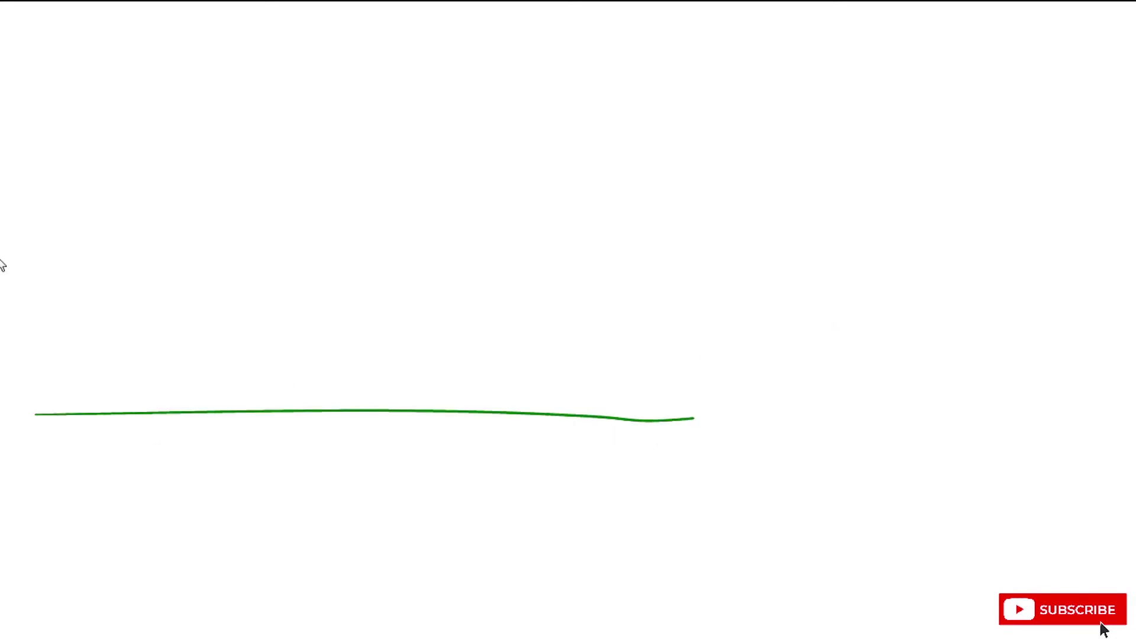
{"action": "left_click_drag", "start_coordinate": [91, 240], "coordinate": [870, 250]}
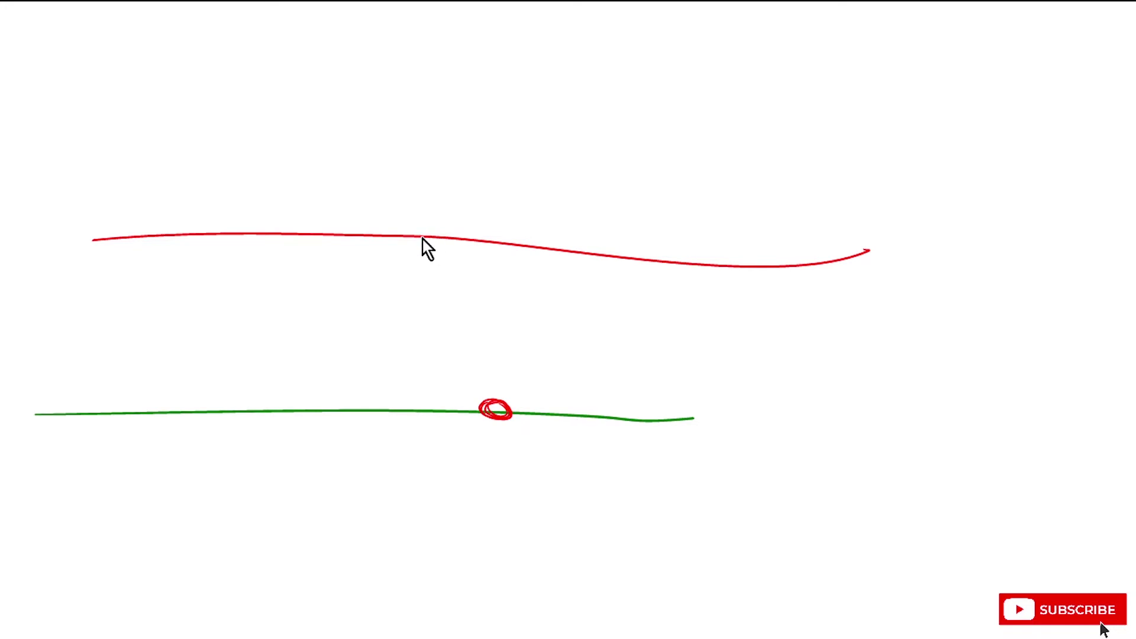
{"action": "left_click_drag", "start_coordinate": [423, 238], "coordinate": [510, 202]}
{"action": "left_click_drag", "start_coordinate": [508, 394], "coordinate": [552, 380]}
Sketch a blue zigzag path rising from just above the green line to the red line's circled point, with branches beyond it.
{"action": "mouse_move", "coordinate": [321, 390]}
{"action": "left_mouse_down"}
{"action": "mouse_move", "coordinate": [379, 347]}
{"action": "mouse_move", "coordinate": [400, 314]}
{"action": "left_mouse_up"}
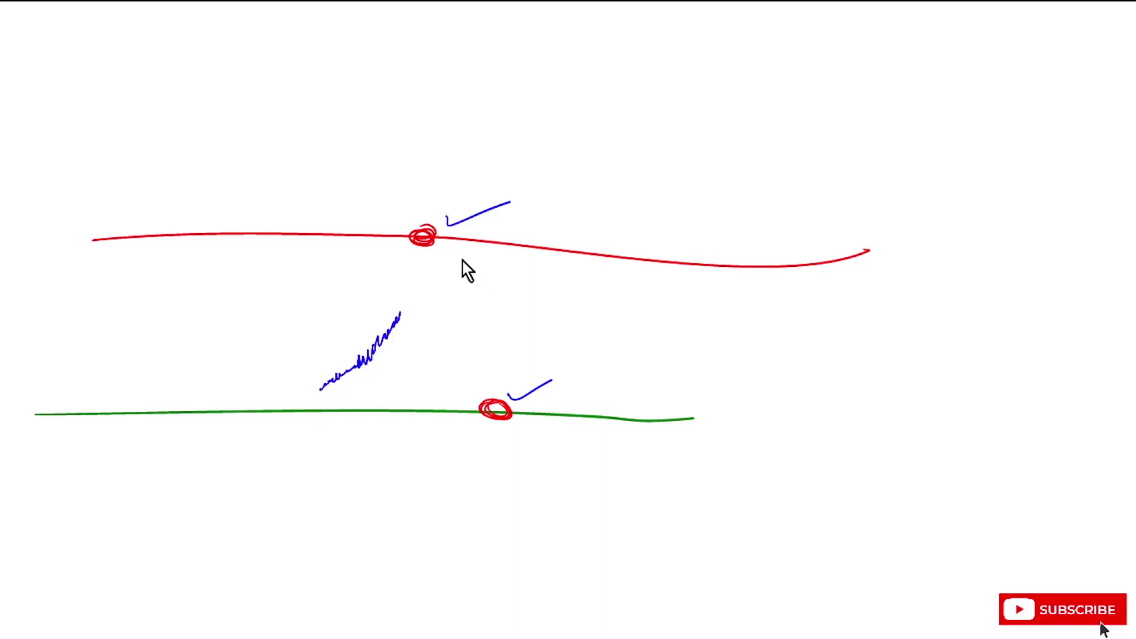
{"action": "left_click_drag", "start_coordinate": [427, 232], "coordinate": [432, 238]}
{"action": "left_click_drag", "start_coordinate": [420, 283], "coordinate": [436, 260]}
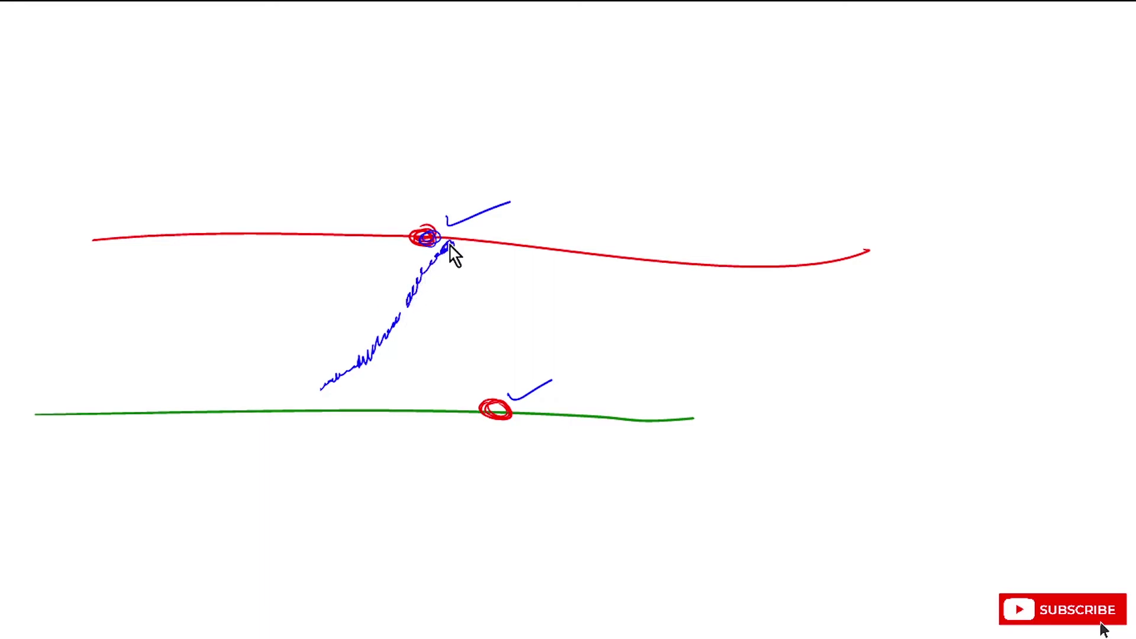
{"action": "left_click_drag", "start_coordinate": [457, 243], "coordinate": [456, 250]}
{"action": "mouse_move", "coordinate": [468, 225]}
{"action": "left_mouse_down"}
{"action": "mouse_move", "coordinate": [493, 208]}
{"action": "mouse_move", "coordinate": [497, 256]}
{"action": "mouse_move", "coordinate": [457, 250]}
{"action": "mouse_move", "coordinate": [482, 264]}
{"action": "left_mouse_up"}
{"action": "left_click_drag", "start_coordinate": [456, 244], "coordinate": [627, 224]}
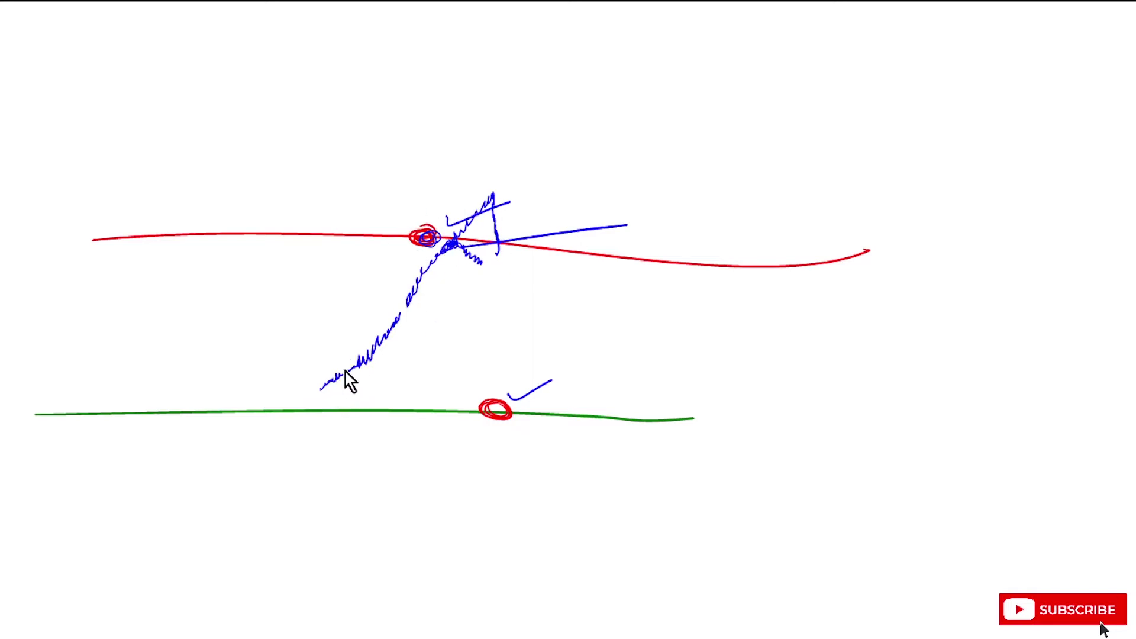
Sketch a blue path from the zigzag's lower part down to the circled point on the green line and tick that point.
{"action": "mouse_move", "coordinate": [378, 362]}
{"action": "left_mouse_down"}
{"action": "mouse_move", "coordinate": [330, 380]}
{"action": "mouse_move", "coordinate": [402, 349]}
{"action": "left_mouse_up"}
{"action": "mouse_move", "coordinate": [473, 371]}
{"action": "left_mouse_down"}
{"action": "mouse_move", "coordinate": [496, 397]}
{"action": "mouse_move", "coordinate": [499, 426]}
{"action": "mouse_move", "coordinate": [485, 425]}
{"action": "mouse_move", "coordinate": [497, 421]}
{"action": "mouse_move", "coordinate": [499, 453]}
{"action": "left_mouse_up"}
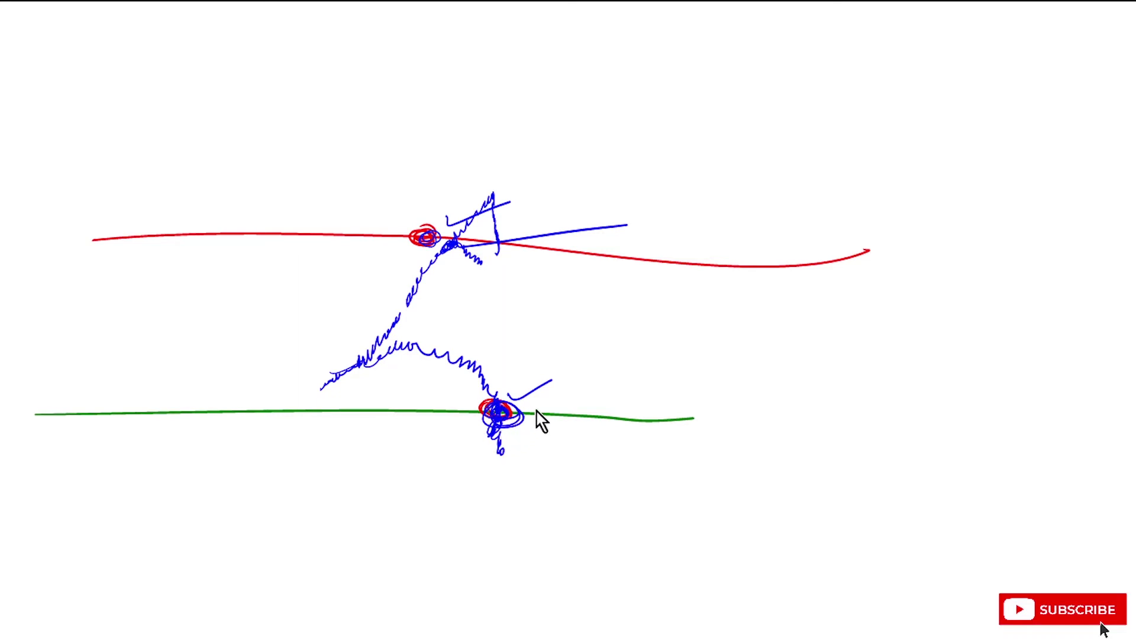
{"action": "left_click_drag", "start_coordinate": [512, 397], "coordinate": [586, 379]}
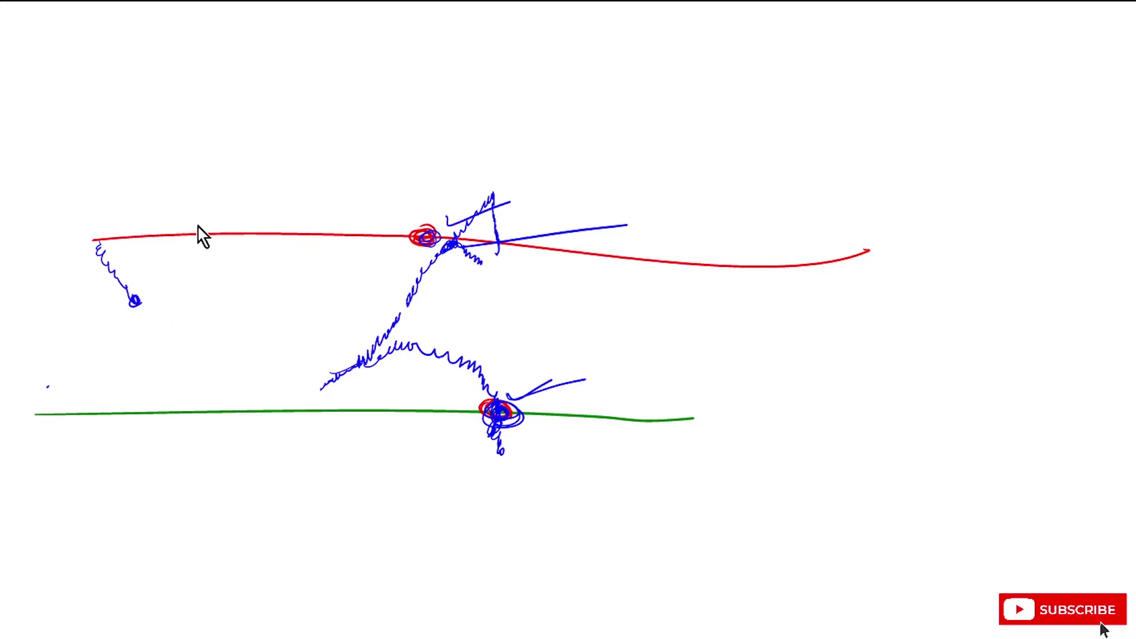
Circle one more point on each line and draw a blue path from the red line down to the green line and back up.
{"action": "left_click_drag", "start_coordinate": [198, 229], "coordinate": [190, 235]}
{"action": "left_click_drag", "start_coordinate": [197, 407], "coordinate": [189, 413]}
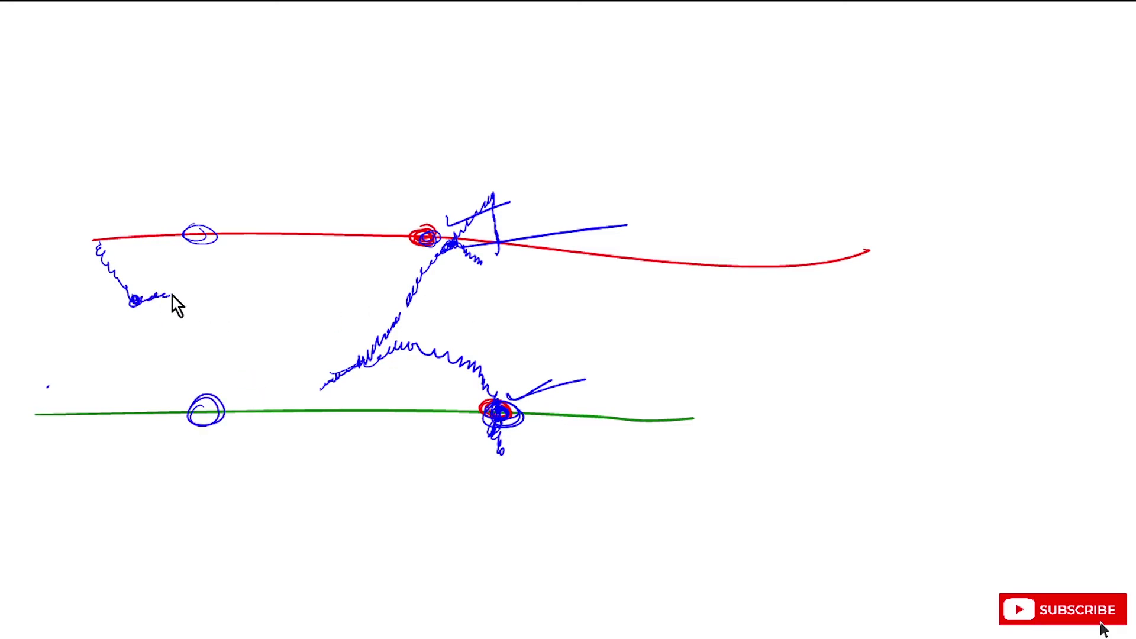
{"action": "mouse_move", "coordinate": [172, 296]}
{"action": "left_mouse_down"}
{"action": "mouse_move", "coordinate": [207, 414]}
{"action": "mouse_move", "coordinate": [210, 398]}
{"action": "mouse_move", "coordinate": [200, 404]}
{"action": "mouse_move", "coordinate": [215, 424]}
{"action": "mouse_move", "coordinate": [243, 411]}
{"action": "mouse_move", "coordinate": [220, 402]}
{"action": "left_mouse_up"}
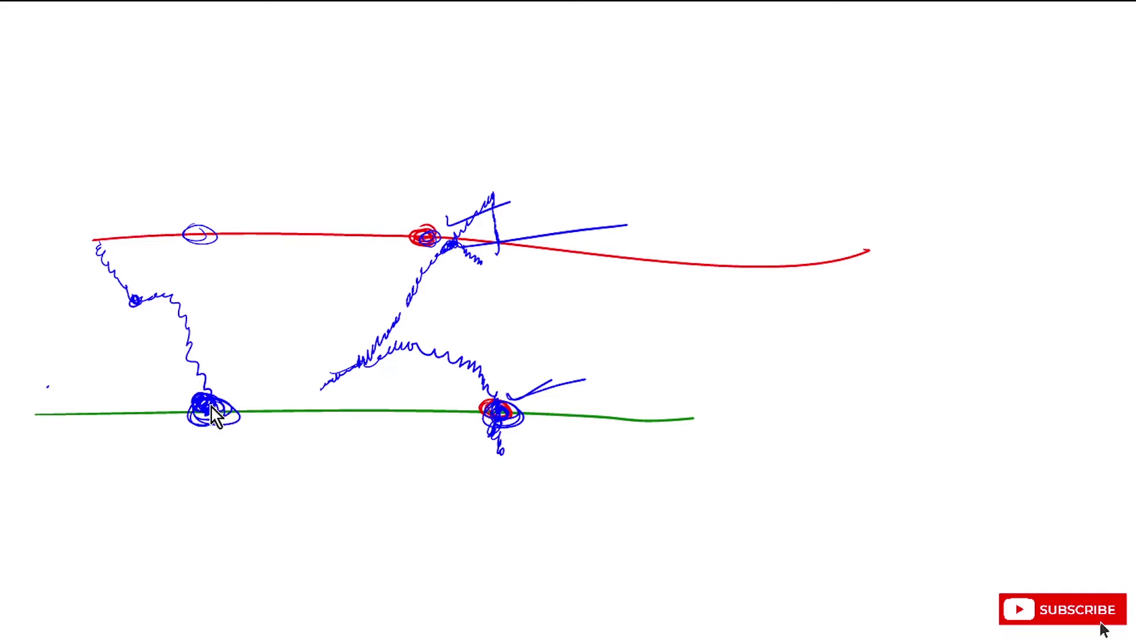
{"action": "left_click_drag", "start_coordinate": [213, 415], "coordinate": [222, 419]}
{"action": "mouse_move", "coordinate": [222, 412]}
{"action": "left_mouse_down"}
{"action": "mouse_move", "coordinate": [313, 235]}
{"action": "mouse_move", "coordinate": [240, 378]}
{"action": "left_mouse_up"}
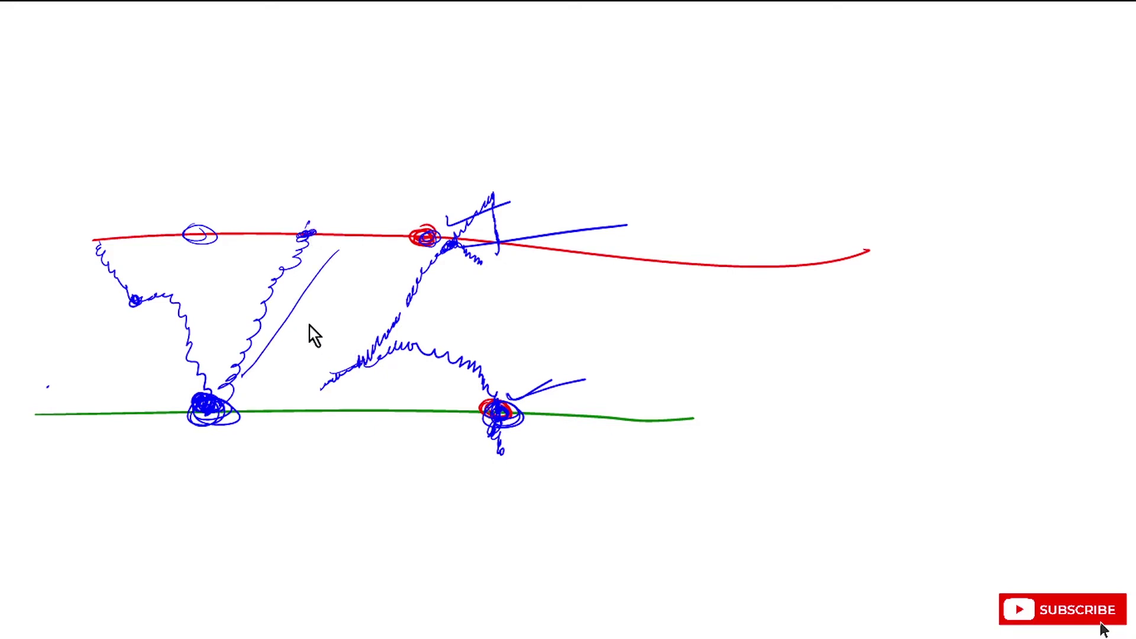
Add short blue freehand marks between the two lines, with two long strokes running beneath them.
{"action": "left_click_drag", "start_coordinate": [311, 322], "coordinate": [310, 338]}
{"action": "left_click_drag", "start_coordinate": [327, 319], "coordinate": [323, 321]}
{"action": "left_click_drag", "start_coordinate": [375, 285], "coordinate": [373, 303]}
{"action": "left_click_drag", "start_coordinate": [389, 281], "coordinate": [378, 300]}
{"action": "left_click_drag", "start_coordinate": [388, 274], "coordinate": [409, 267]}
{"action": "left_click_drag", "start_coordinate": [265, 348], "coordinate": [442, 305]}
{"action": "left_click_drag", "start_coordinate": [279, 355], "coordinate": [430, 320]}
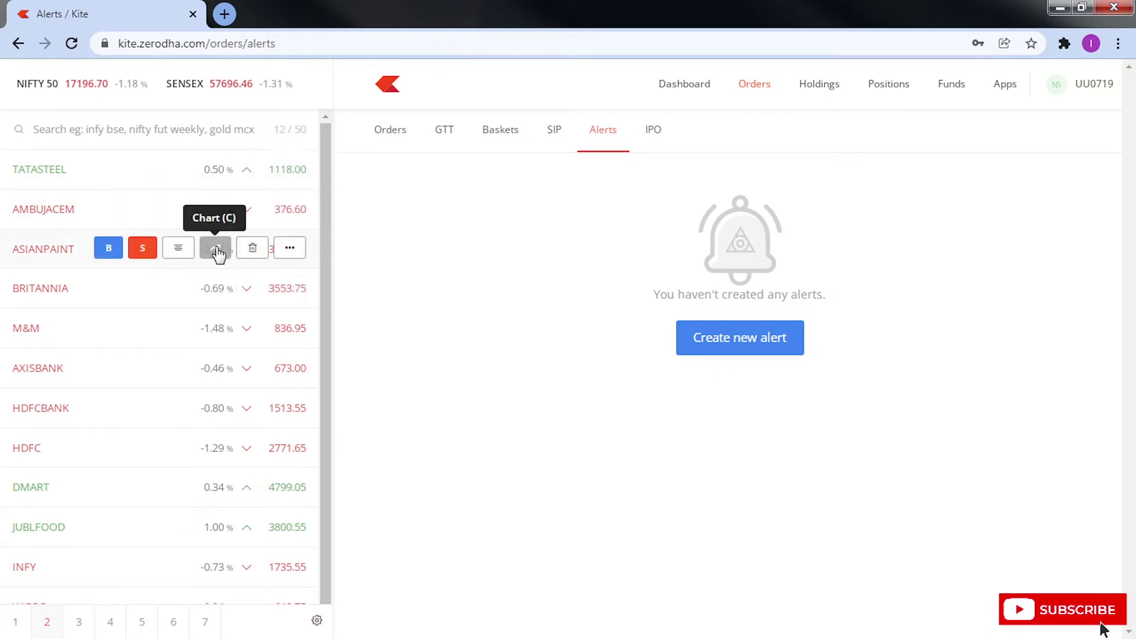
Switch to Kite, open the ASIANPAINT chart in its own tab and place a horizontal line at about 2972.63.
{"action": "left_click", "coordinate": [215, 248]}
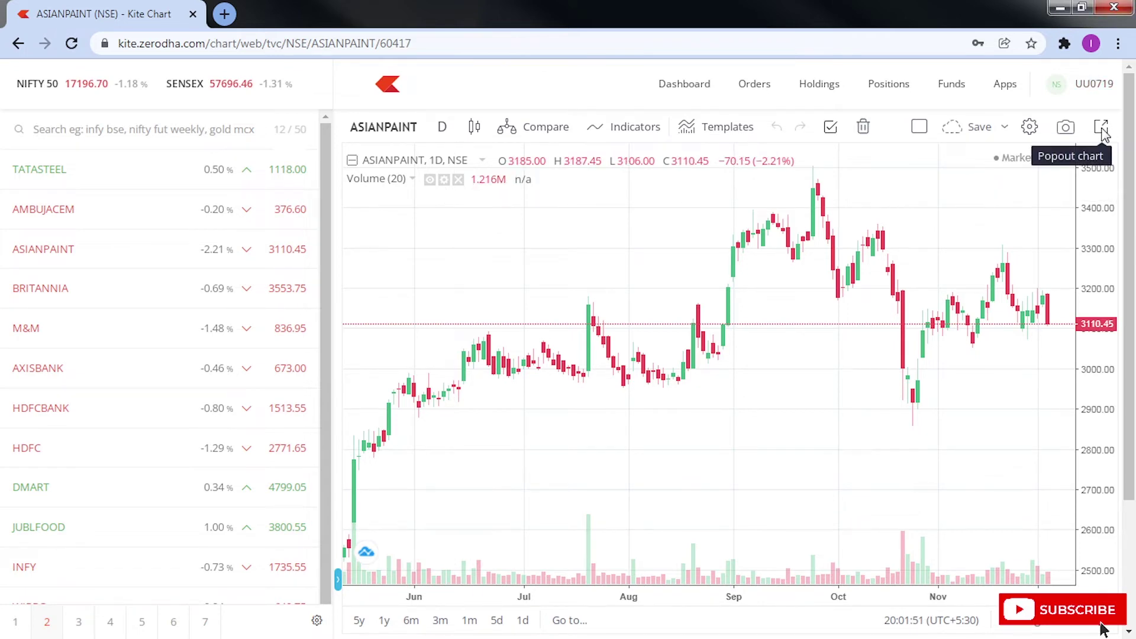
{"action": "left_click", "coordinate": [1102, 129]}
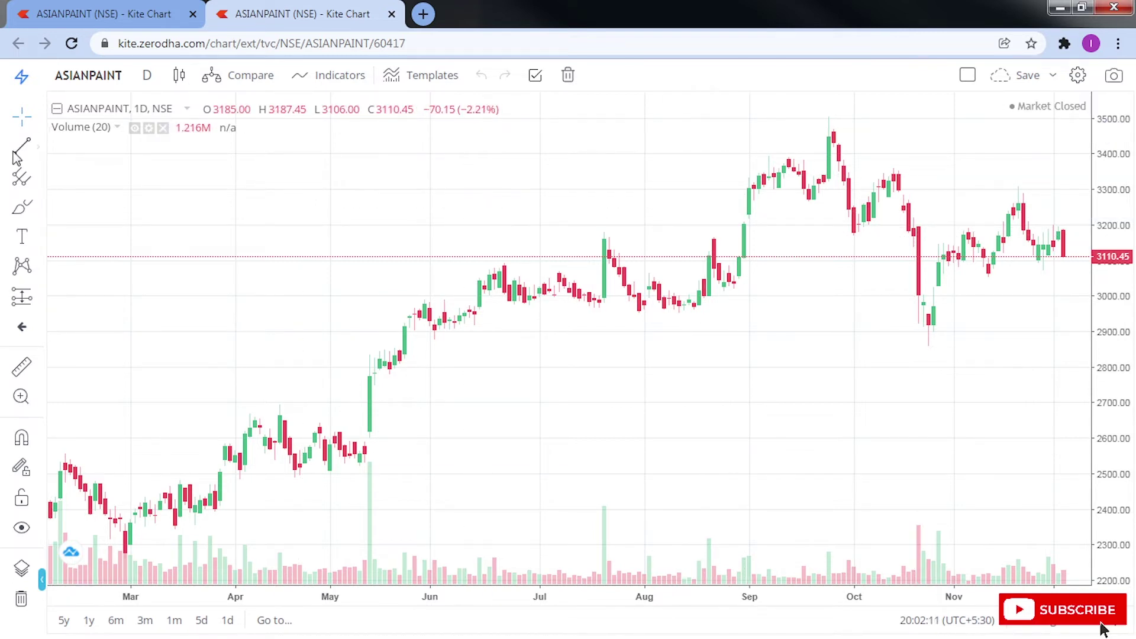
{"action": "left_click", "coordinate": [35, 151]}
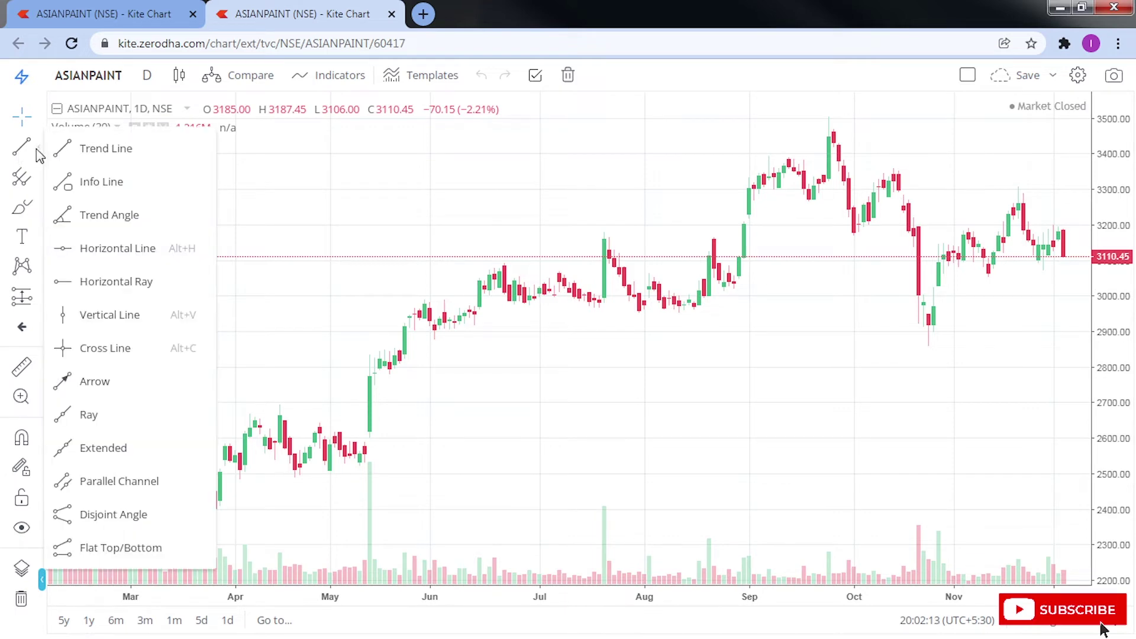
{"action": "left_click", "coordinate": [115, 249]}
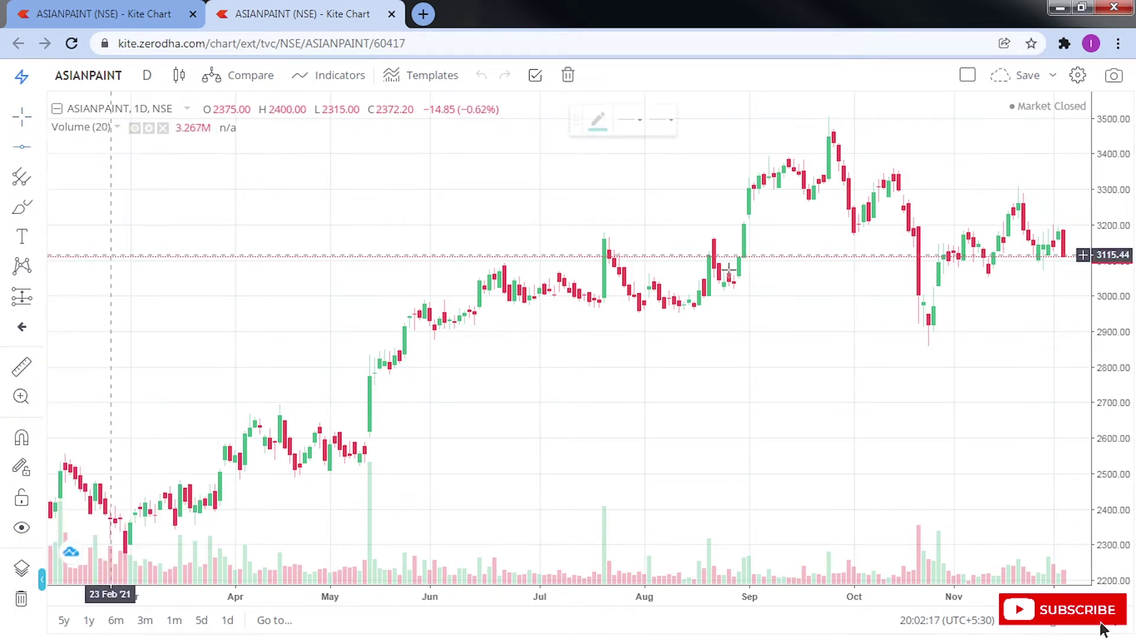
{"action": "left_click", "coordinate": [729, 305]}
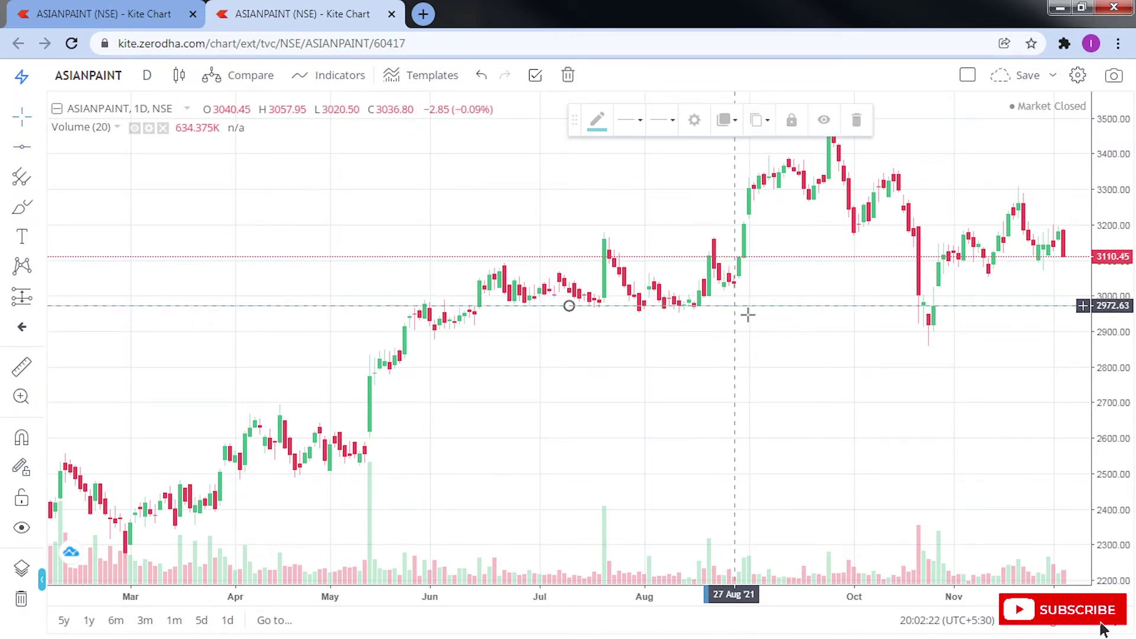
Make the horizontal line at 2972.63 thicker and colour it magenta.
{"action": "left_click", "coordinate": [640, 125]}
{"action": "left_click", "coordinate": [725, 160]}
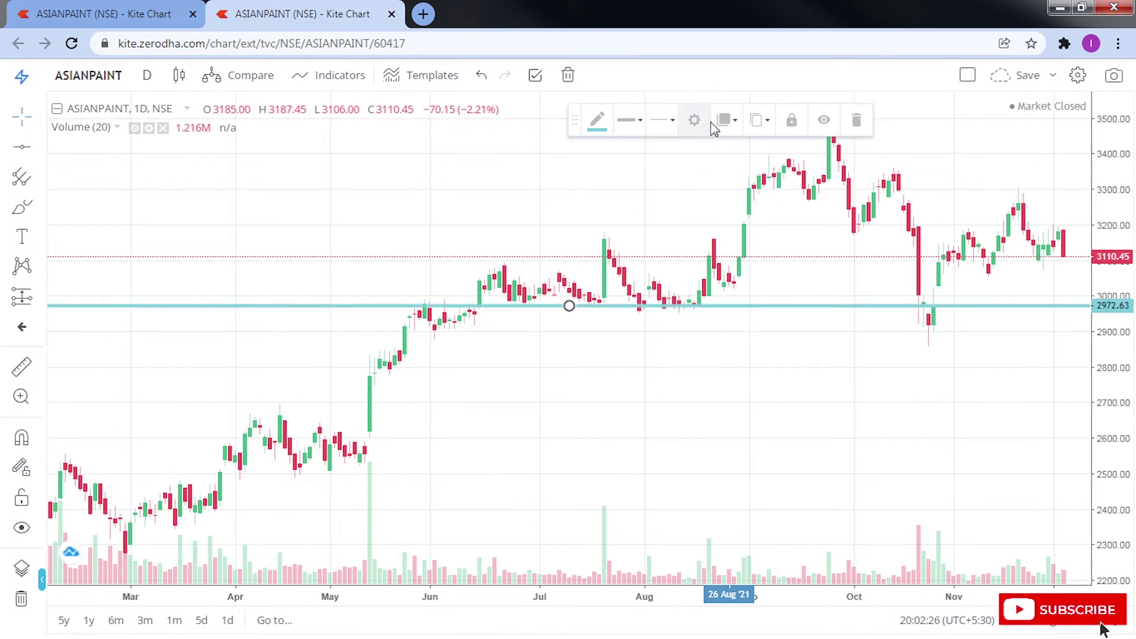
{"action": "left_click", "coordinate": [599, 121]}
{"action": "left_click", "coordinate": [710, 256]}
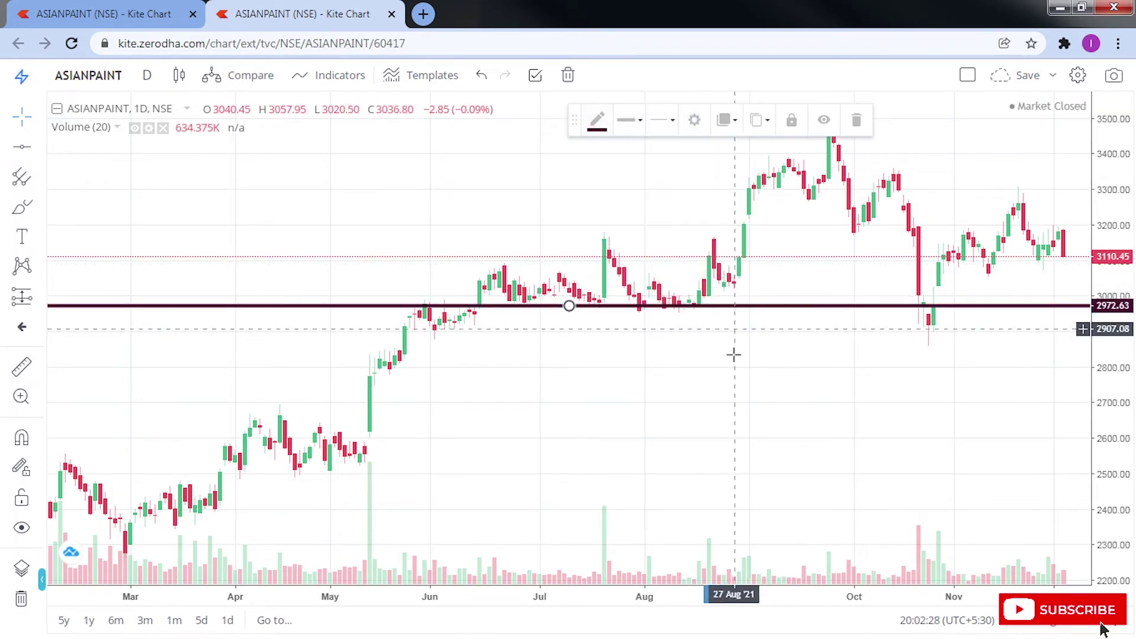
{"action": "left_click", "coordinate": [598, 124]}
{"action": "left_click", "coordinate": [727, 168]}
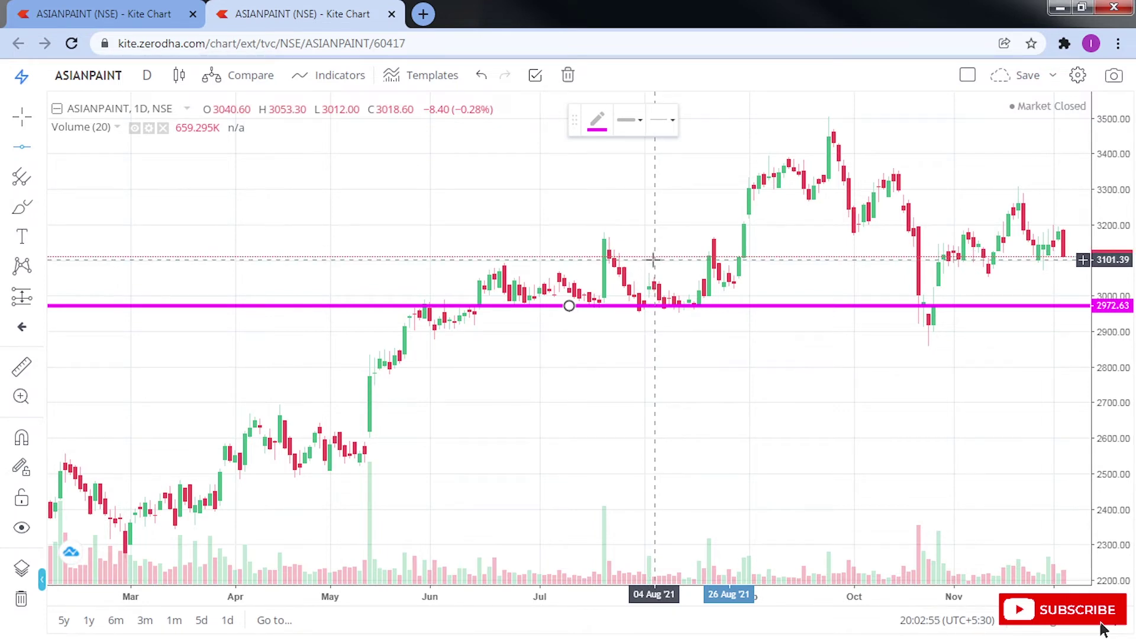
Place a second horizontal line at about 3101.39 and colour it blue.
{"action": "left_click", "coordinate": [654, 258]}
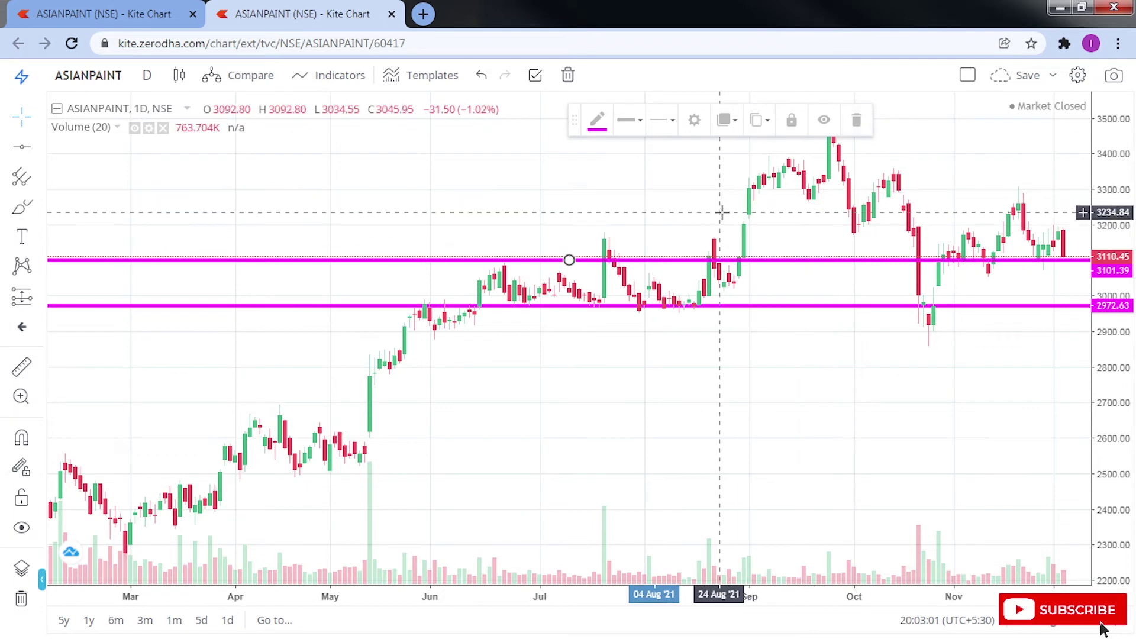
{"action": "left_click", "coordinate": [597, 120]}
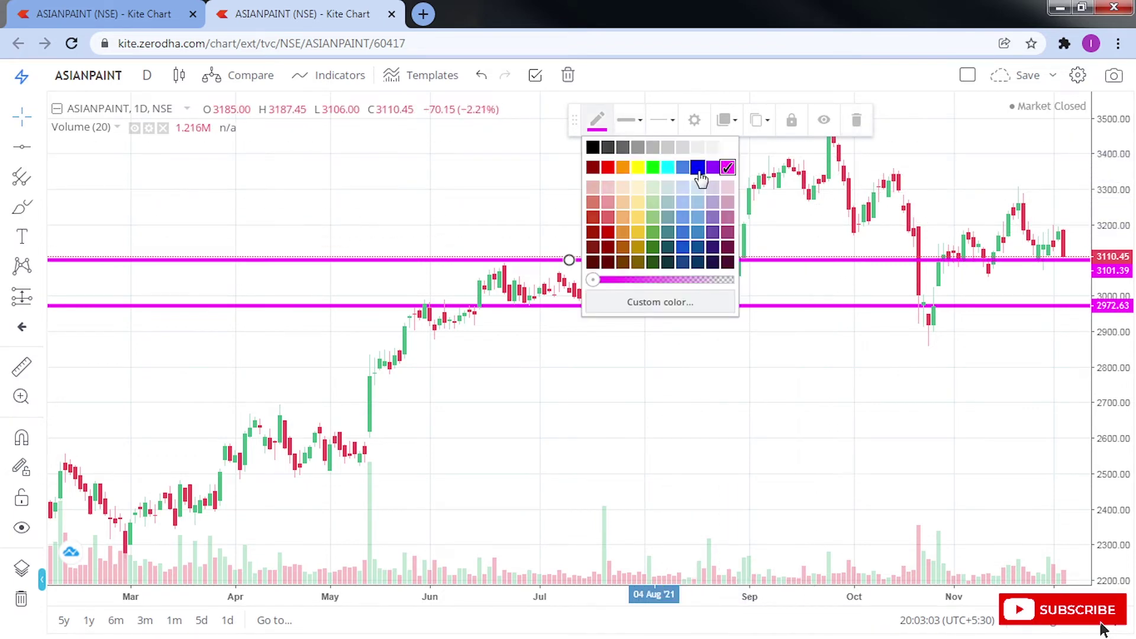
{"action": "left_click", "coordinate": [698, 169]}
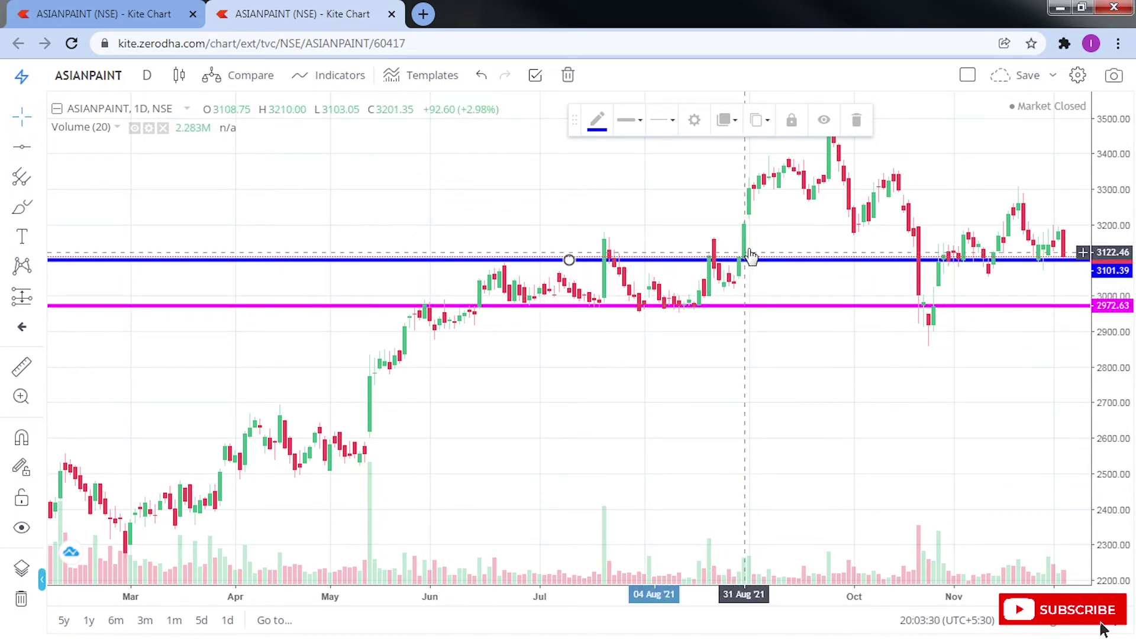
Move the floating drawing toolbar off the candles and place a long position with its entry at about 2978.33 in late October.
{"action": "scroll", "coordinate": [749, 261], "scroll_direction": "down", "scroll_amount": 3}
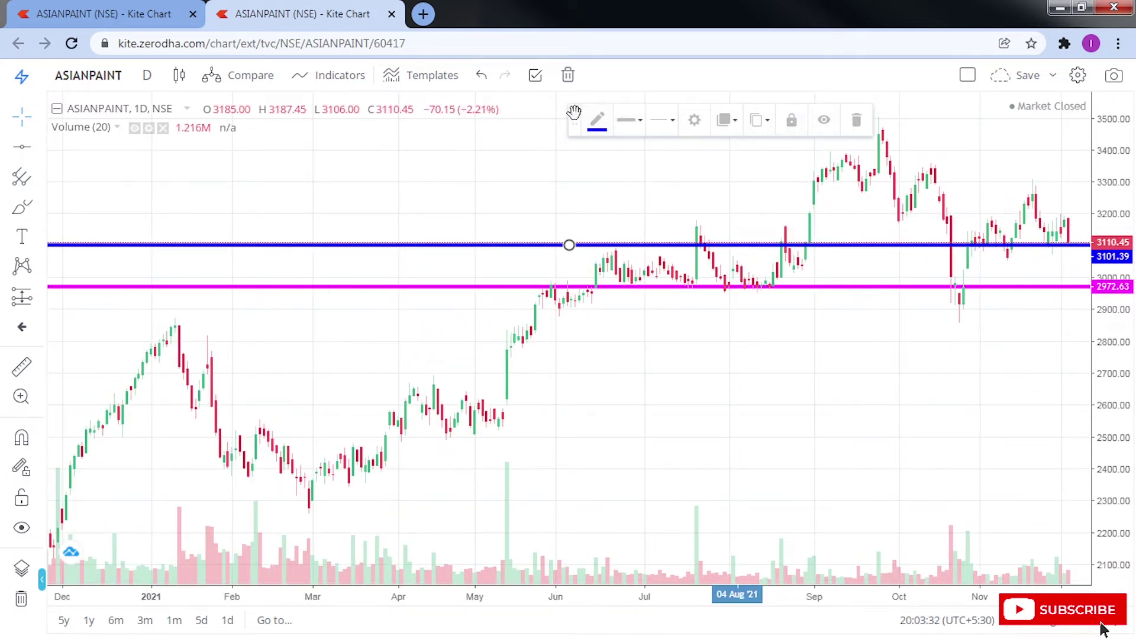
{"action": "left_click_drag", "start_coordinate": [597, 117], "coordinate": [857, 517]}
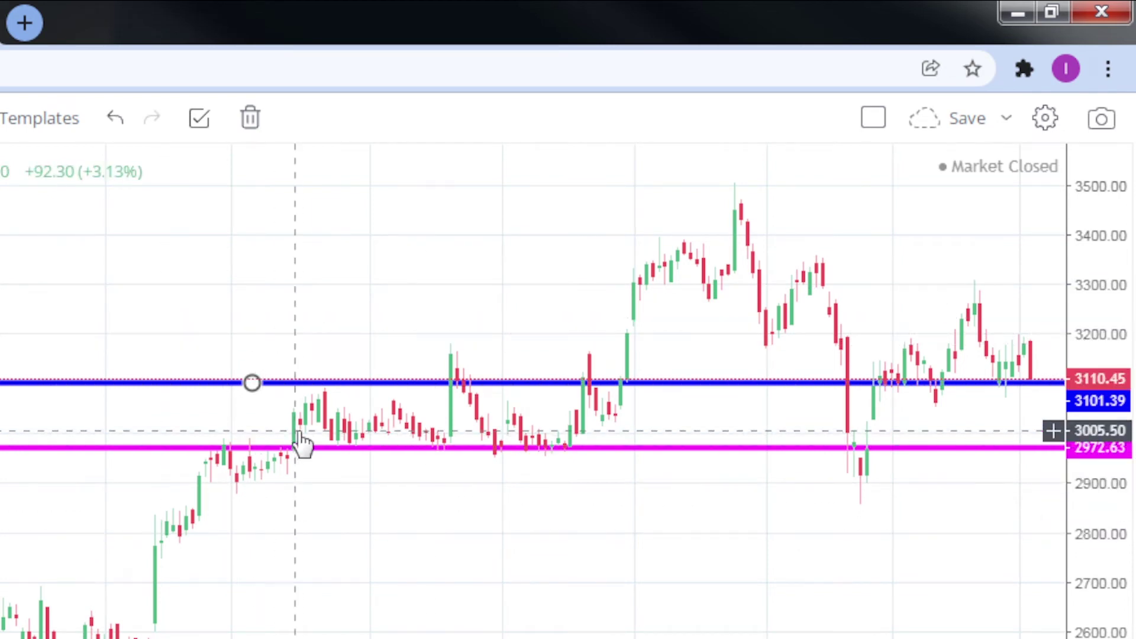
{"action": "scroll", "coordinate": [653, 388], "scroll_direction": "up", "scroll_amount": 3}
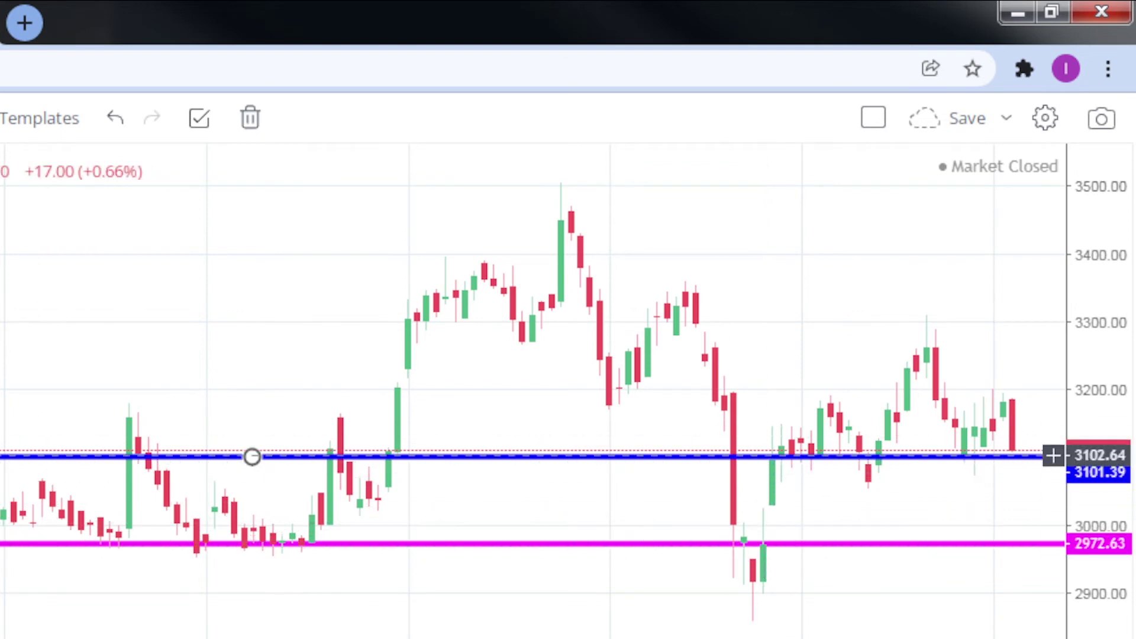
{"action": "left_click", "coordinate": [772, 540]}
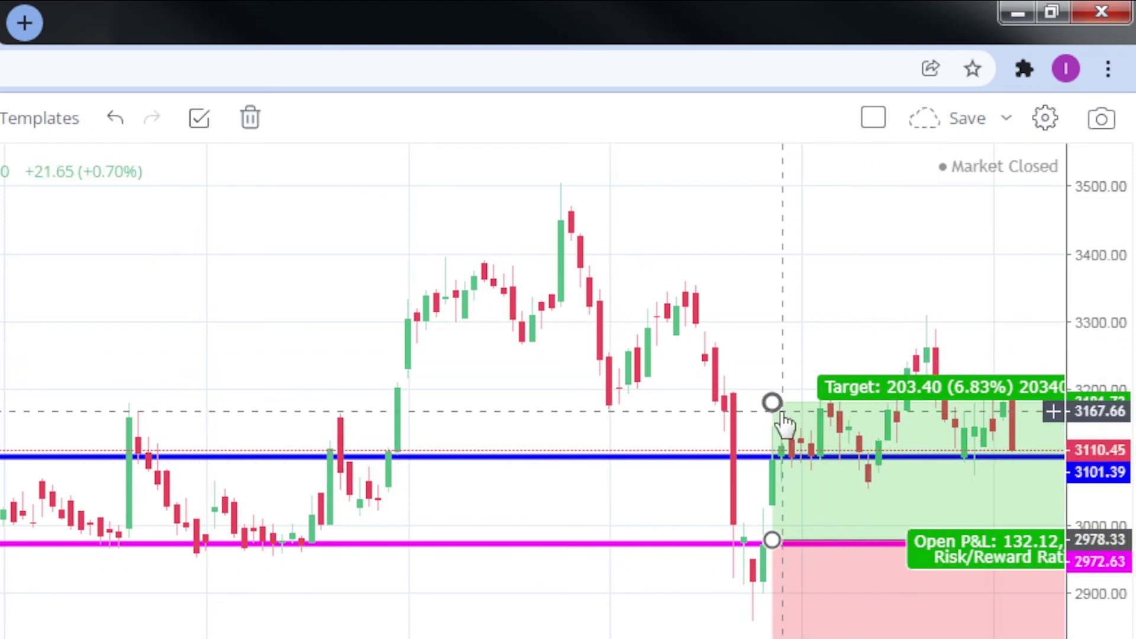
Adjust the long position's target to about 3259.94 and its stop to about 2913.31.
{"action": "left_click_drag", "start_coordinate": [773, 402], "coordinate": [878, 346]}
{"action": "left_click_drag", "start_coordinate": [776, 638], "coordinate": [782, 584]}
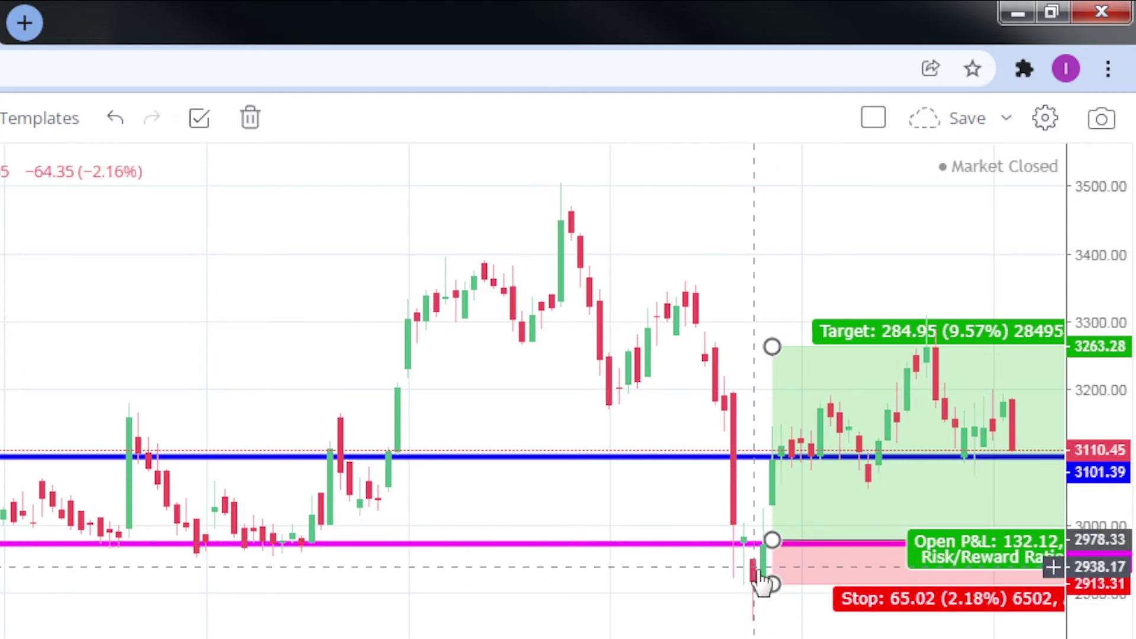
{"action": "scroll", "coordinate": [728, 586], "scroll_direction": "up", "scroll_amount": 2}
{"action": "scroll", "coordinate": [670, 586], "scroll_direction": "down", "scroll_amount": 2}
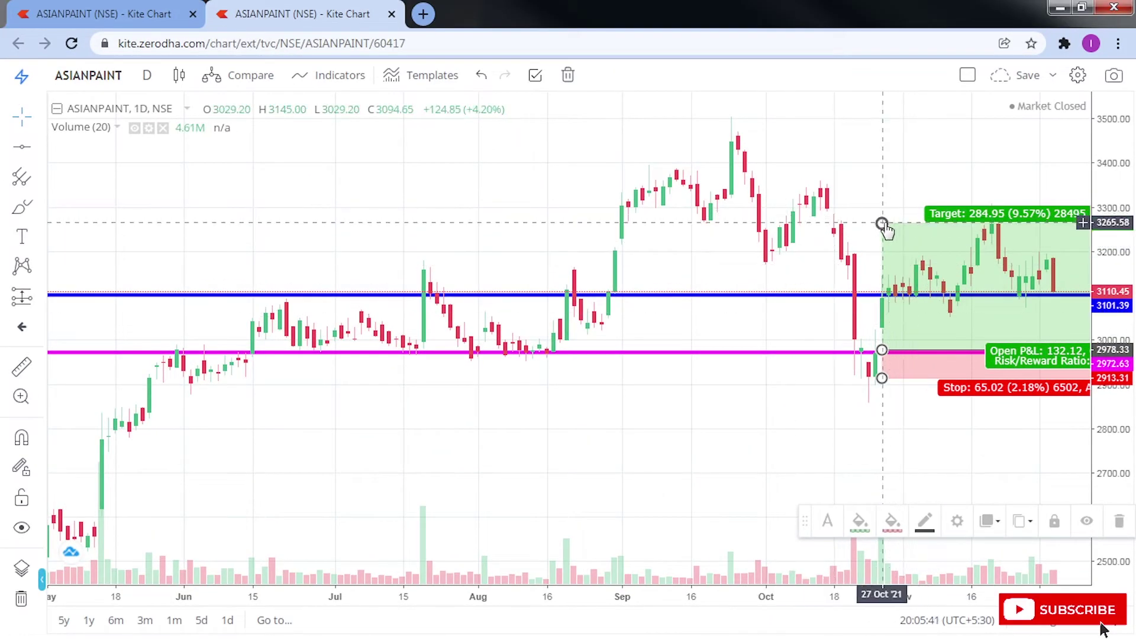
{"action": "left_click_drag", "start_coordinate": [882, 223], "coordinate": [880, 225]}
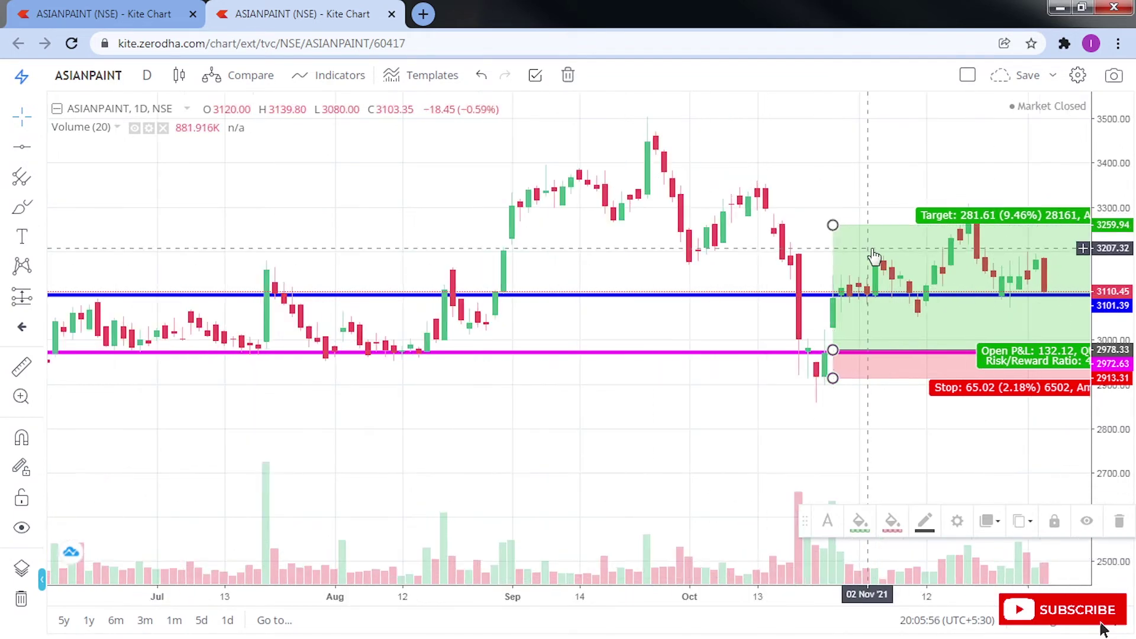
Switch to the main Kite window, go to the alerts section of the orders page and start a new alert.
{"action": "scroll", "coordinate": [874, 255], "scroll_direction": "up", "scroll_amount": 1}
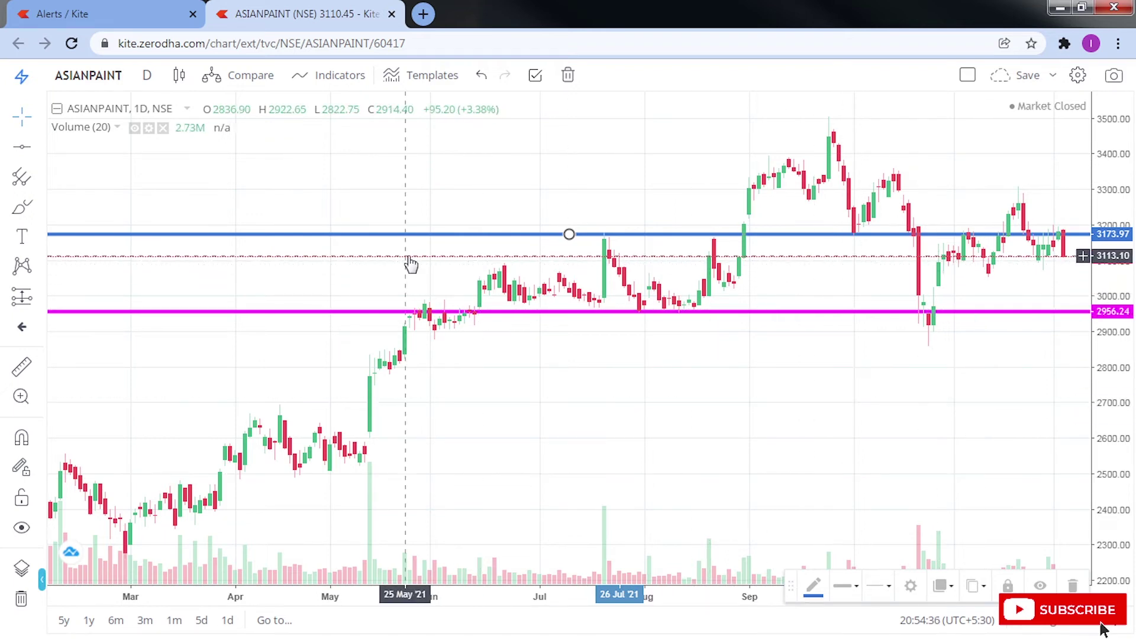
{"action": "left_click", "coordinate": [112, 11]}
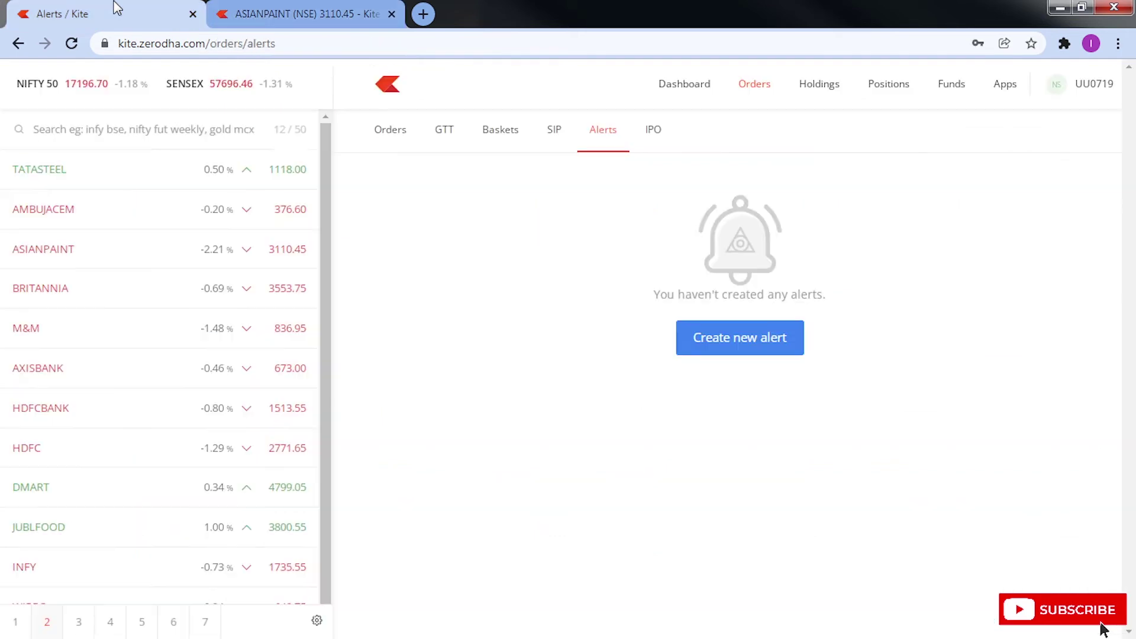
{"action": "left_click", "coordinate": [216, 169]}
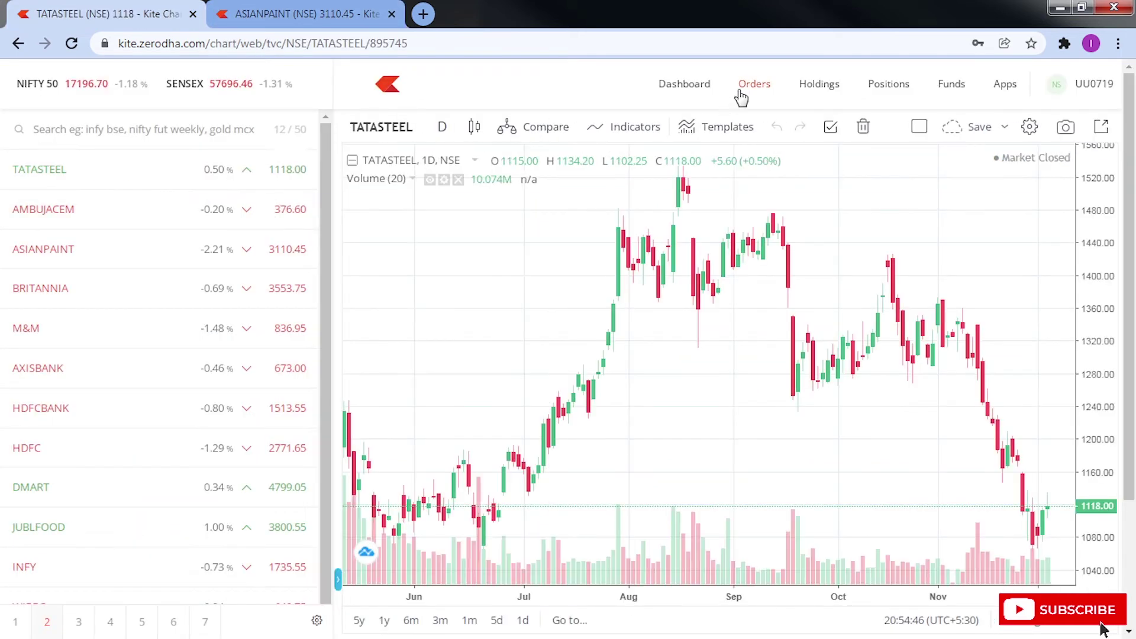
{"action": "left_click", "coordinate": [747, 93]}
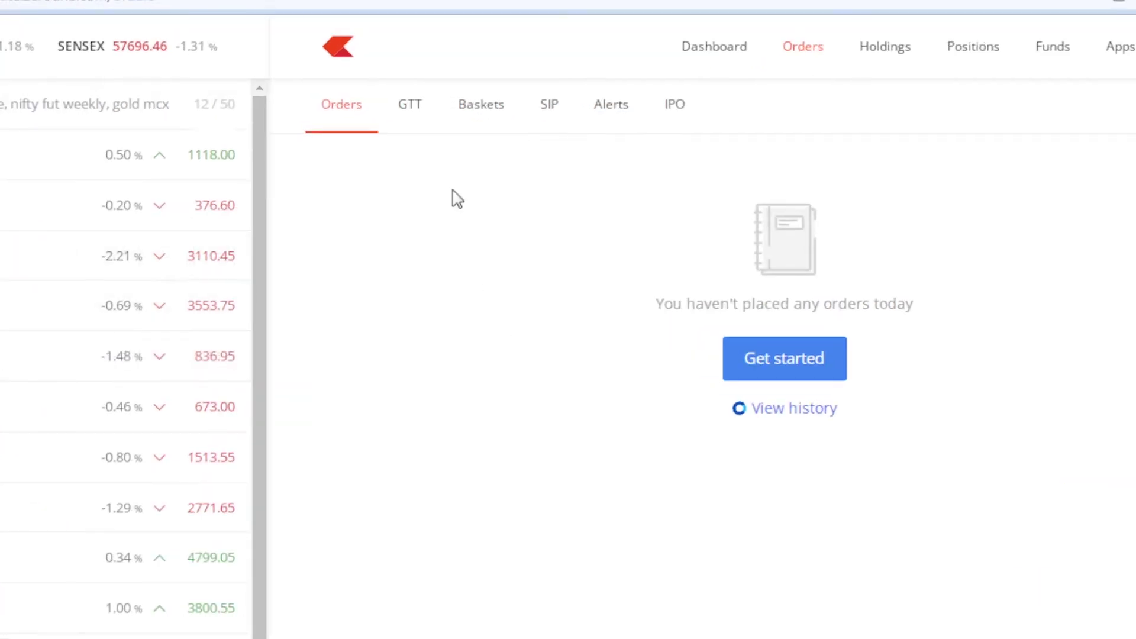
{"action": "left_click", "coordinate": [627, 121]}
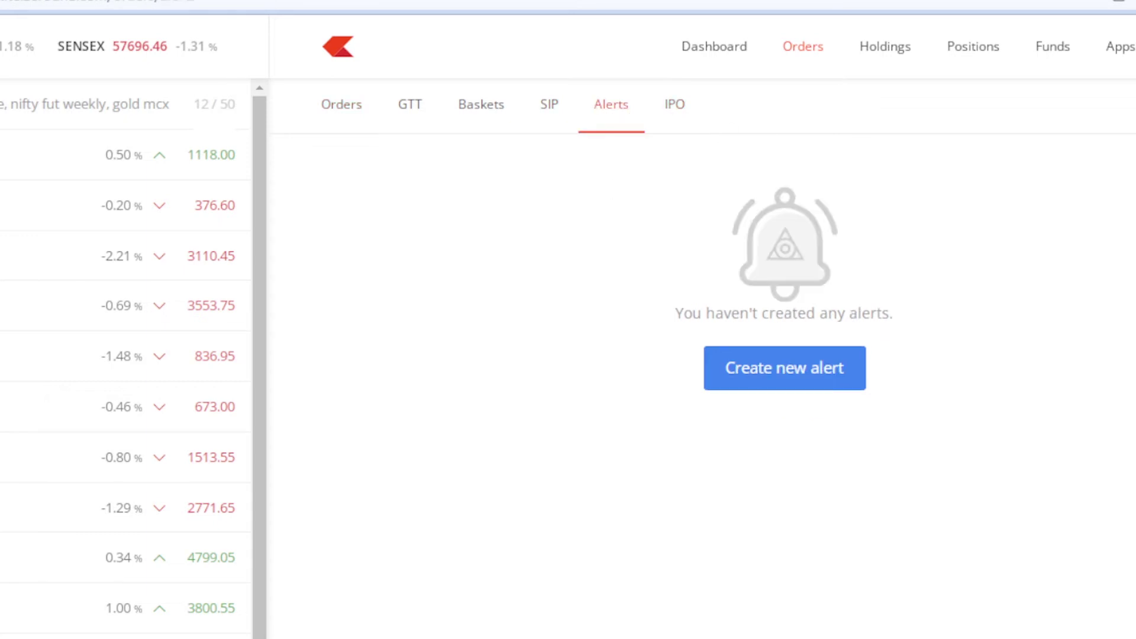
{"action": "left_click", "coordinate": [763, 382]}
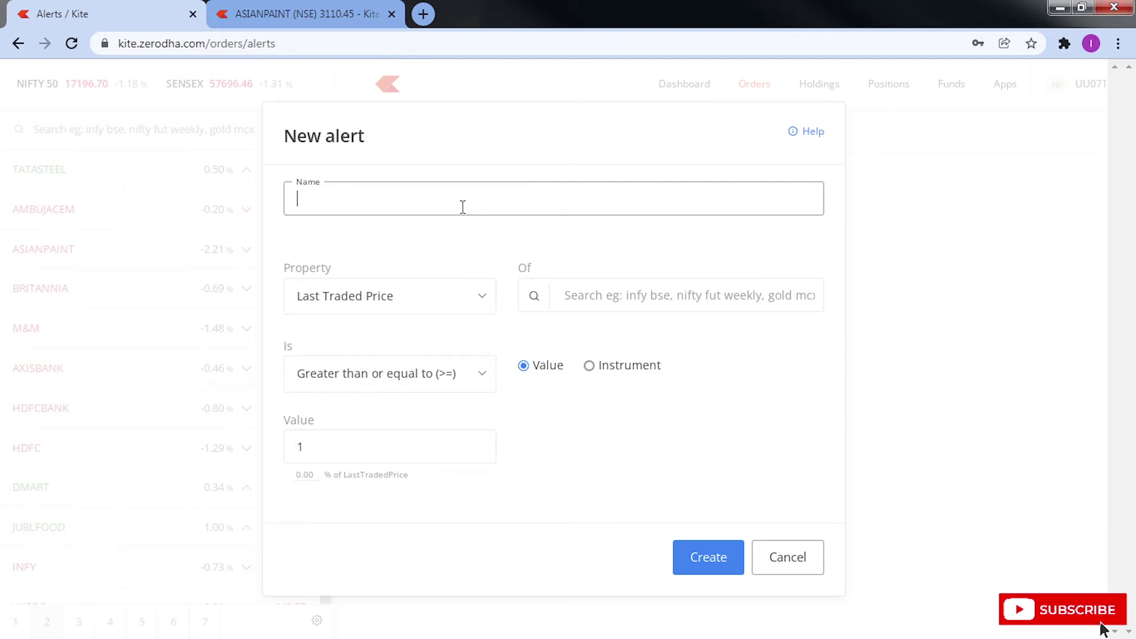
Name the new alert "buy @ 3000 Asian", checking the support level on the ASIANPAINT chart.
{"action": "type", "text": "buy @"}
{"action": "left_click", "coordinate": [355, 7]}
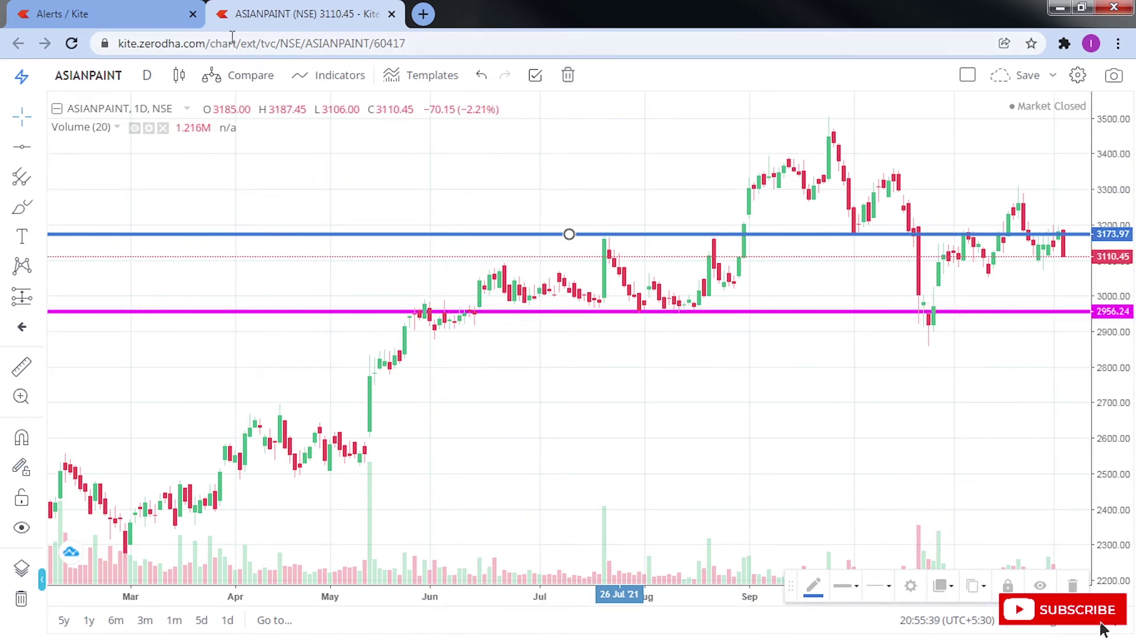
{"action": "left_click", "coordinate": [151, 12]}
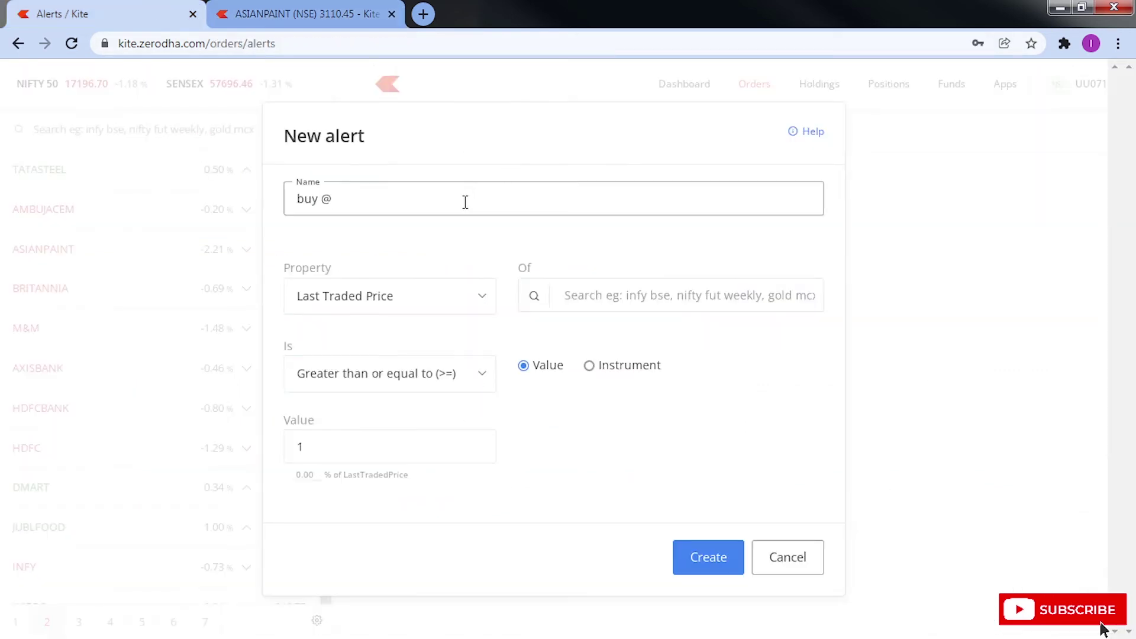
{"action": "type", "text": "3000 Asian"}
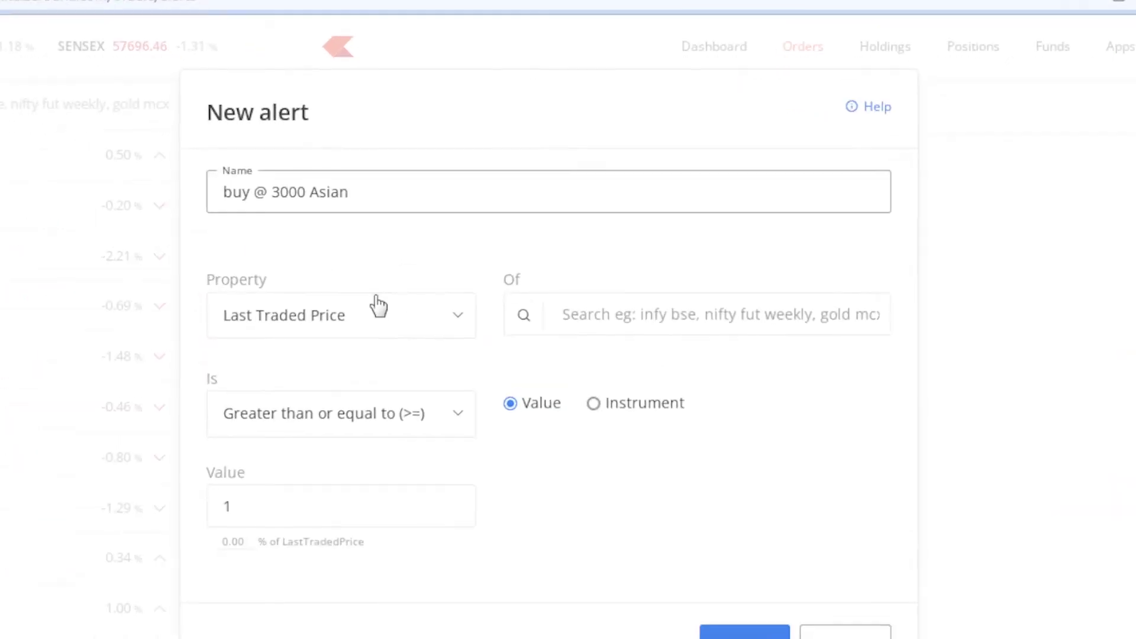
Choose Last Traded Price as the alert's property and the NSE listing of ASIANPAINT as its instrument.
{"action": "left_click", "coordinate": [450, 329]}
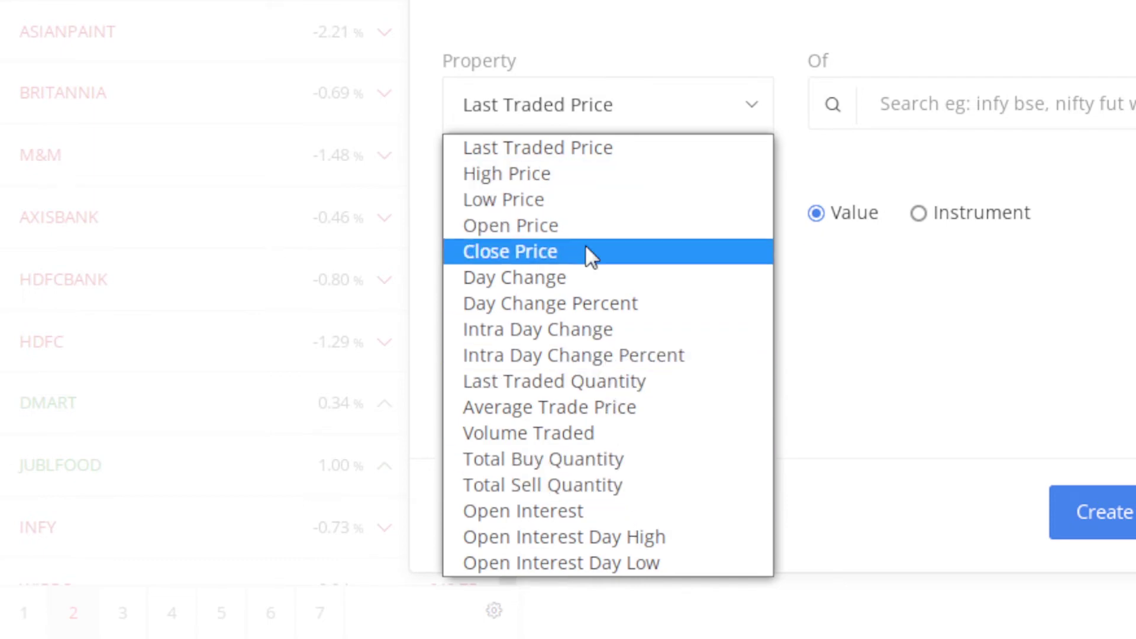
{"action": "left_click", "coordinate": [605, 155]}
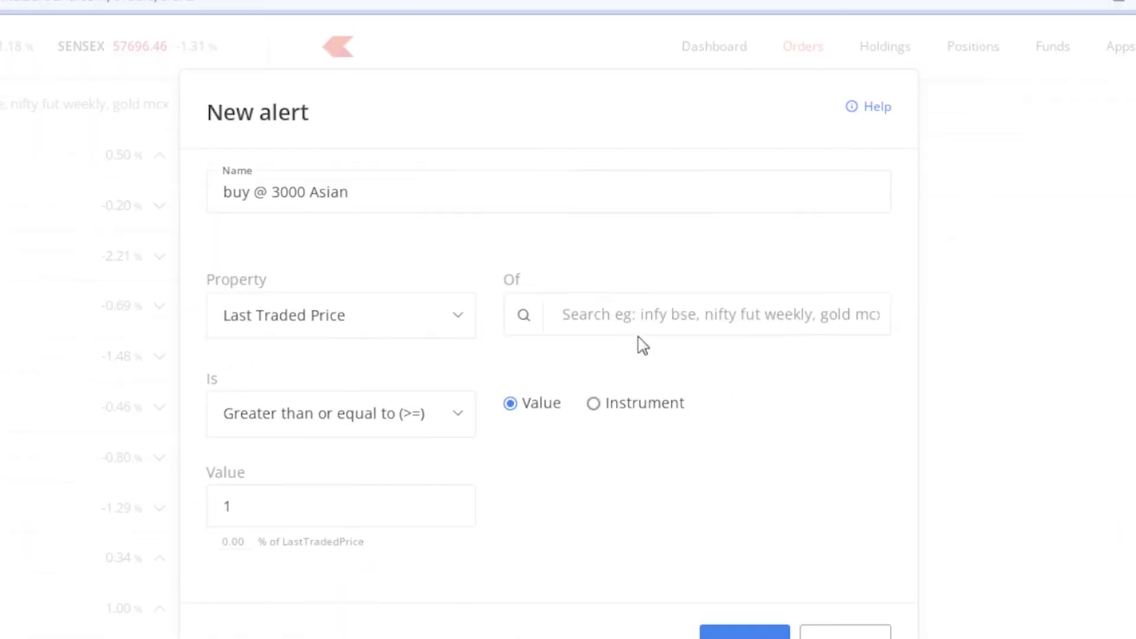
{"action": "left_click", "coordinate": [738, 310]}
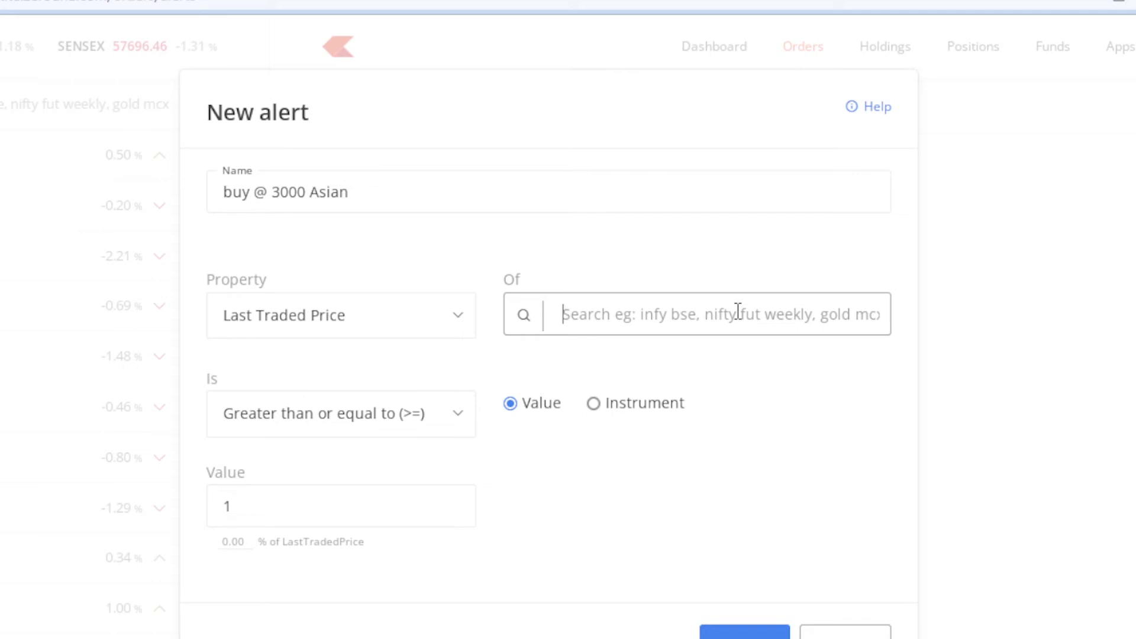
{"action": "type", "text": "s"}
{"action": "key", "text": "BackSpace"}
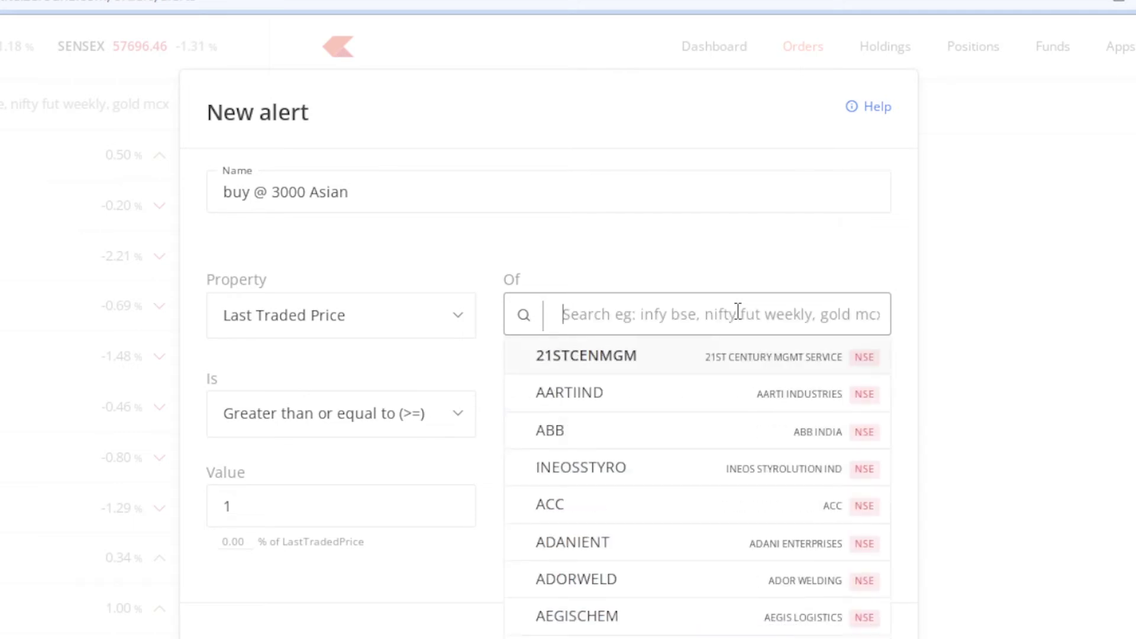
{"action": "type", "text": "as"}
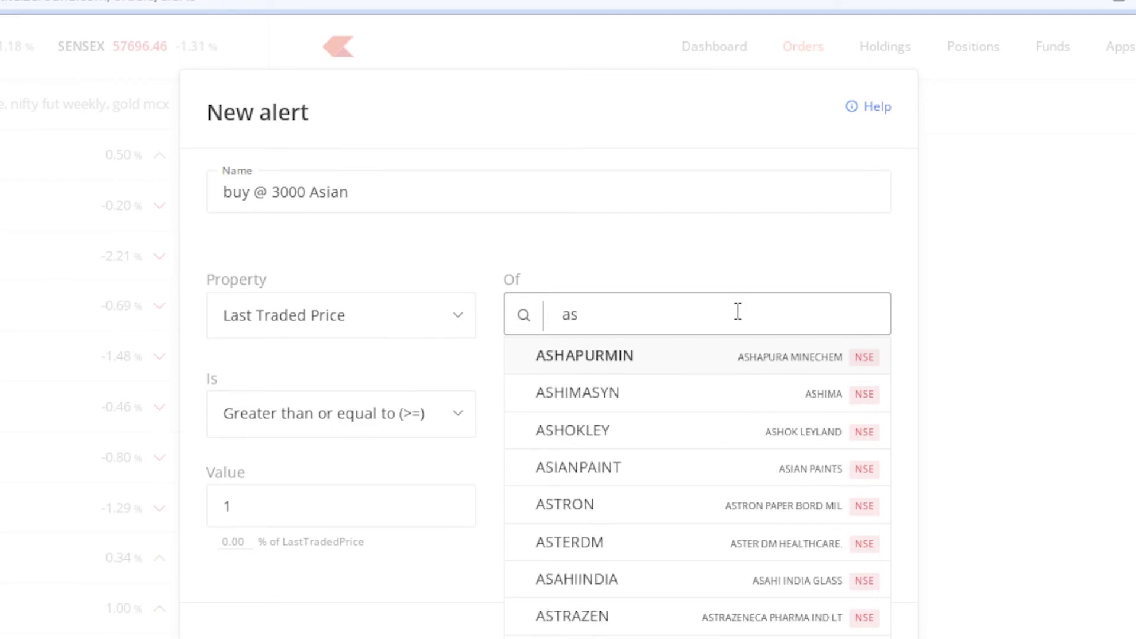
{"action": "type", "text": "i"}
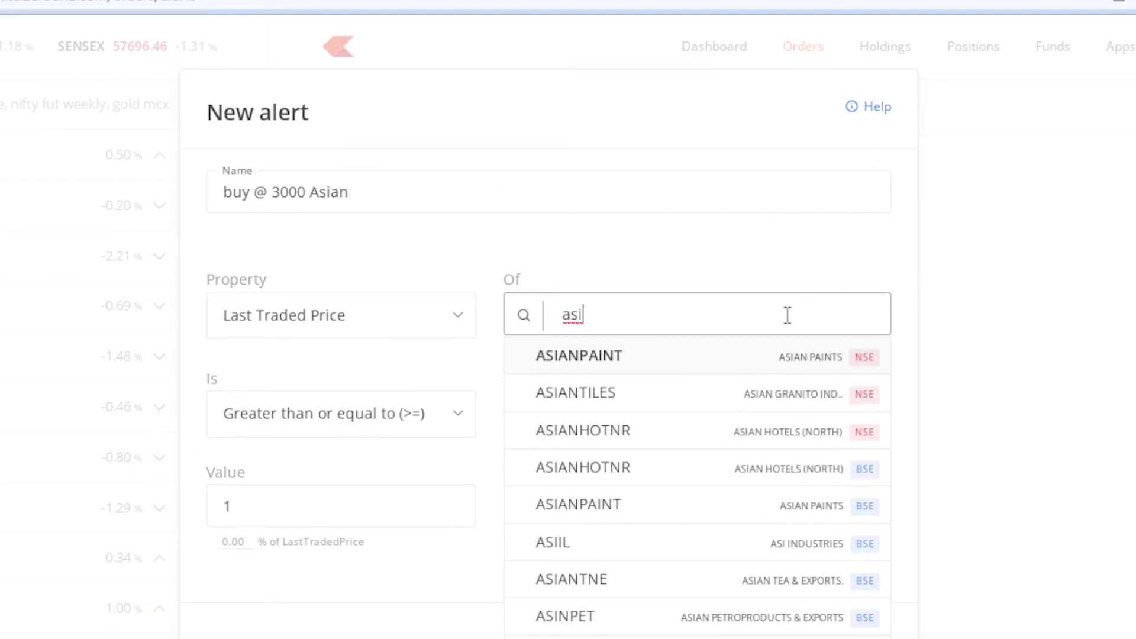
{"action": "left_click", "coordinate": [856, 375]}
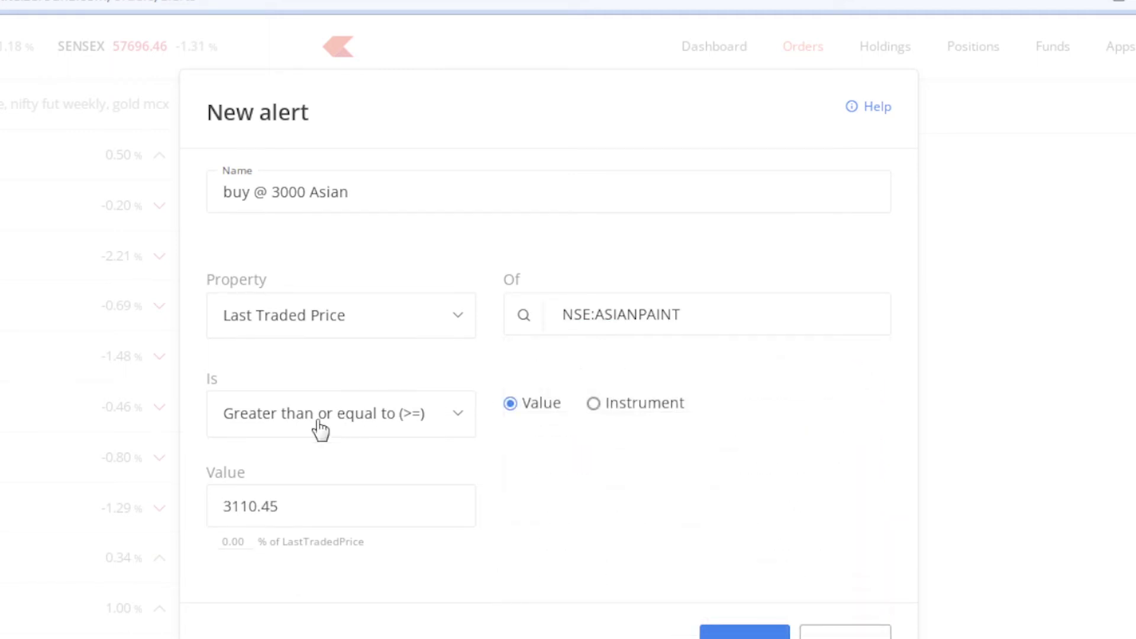
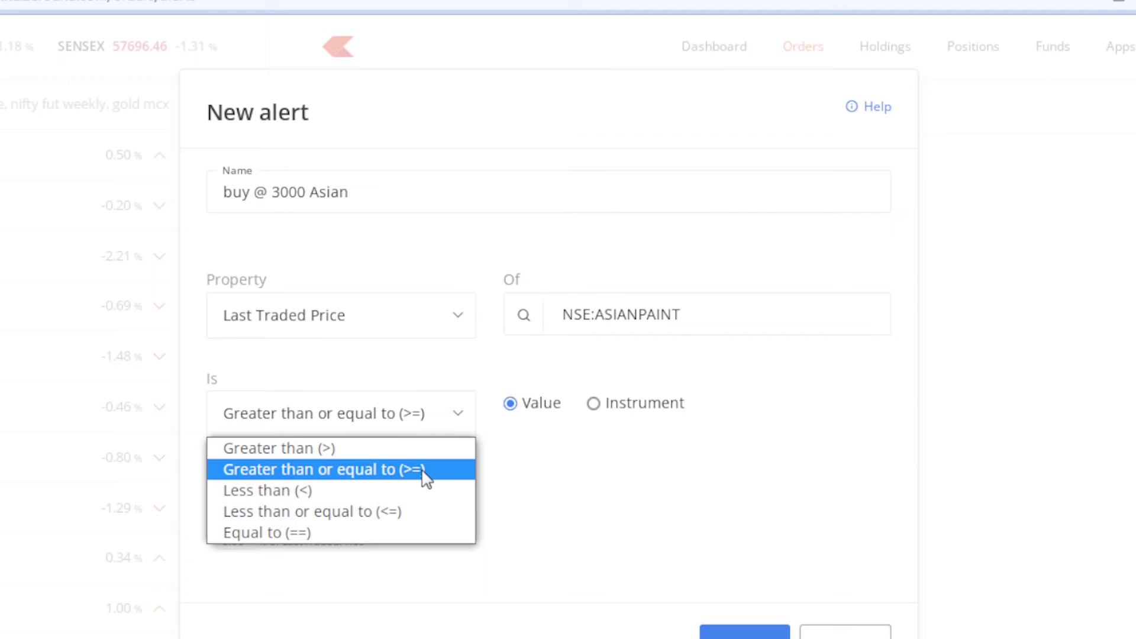
Set the alert's trigger value to 3000.
{"action": "left_click", "coordinate": [491, 503]}
{"action": "left_click_drag", "start_coordinate": [367, 495], "coordinate": [215, 496]}
{"action": "type", "text": "3000"}
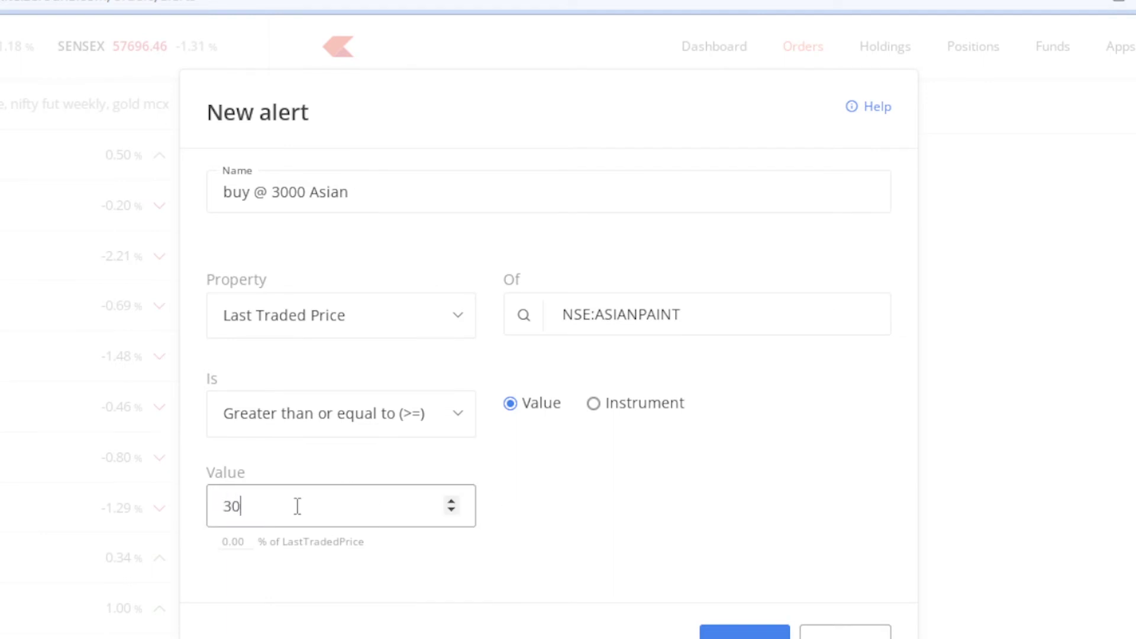
Set the alert's condition to Less than or equal to (<=) and check it against the ASIANPAINT chart.
{"action": "left_click", "coordinate": [450, 431]}
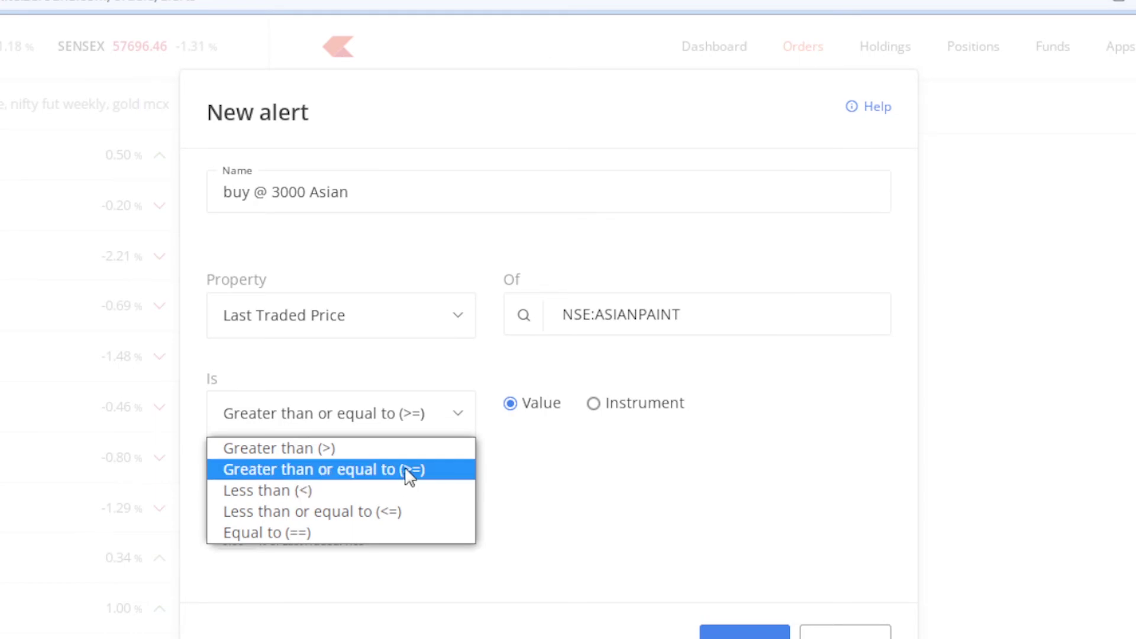
{"action": "left_click", "coordinate": [411, 474]}
{"action": "left_click", "coordinate": [348, 498]}
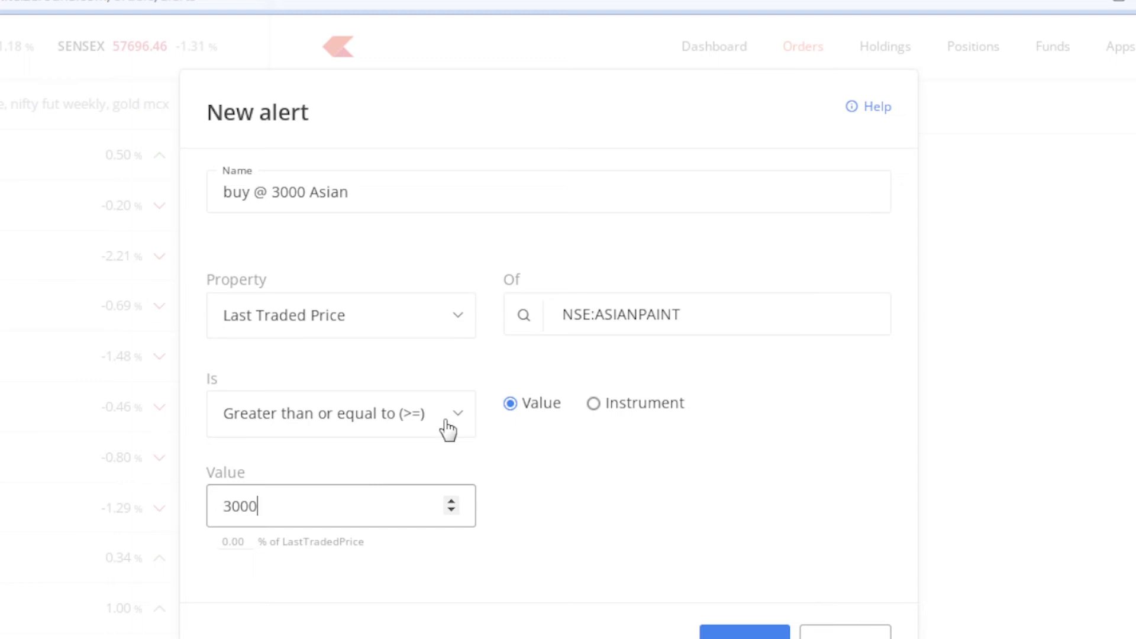
{"action": "left_click", "coordinate": [467, 426]}
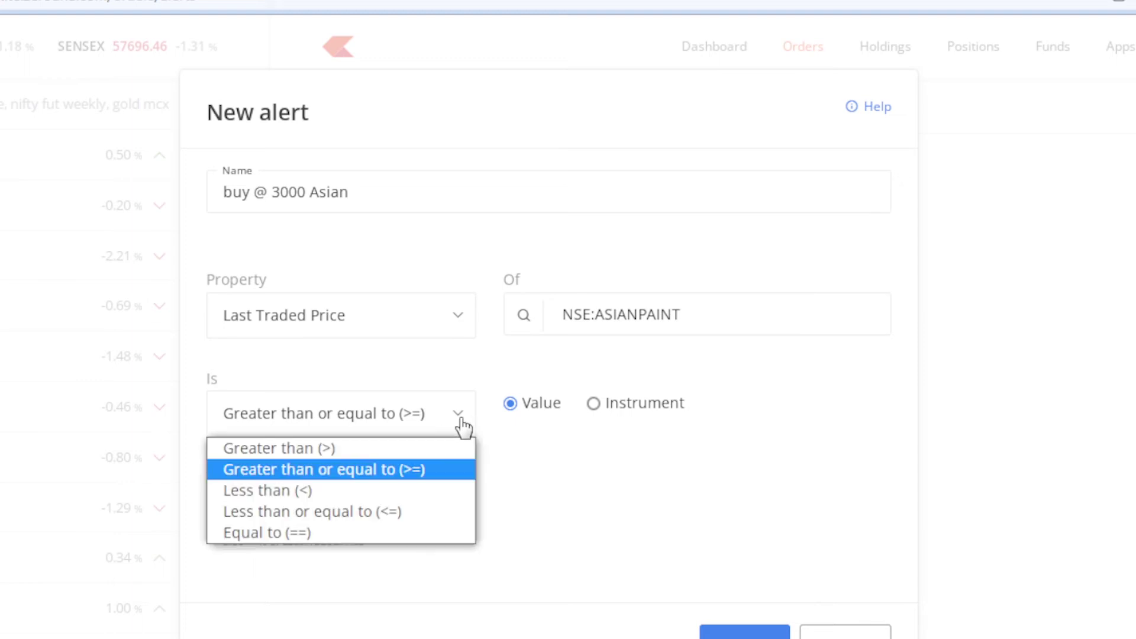
{"action": "left_click", "coordinate": [417, 512]}
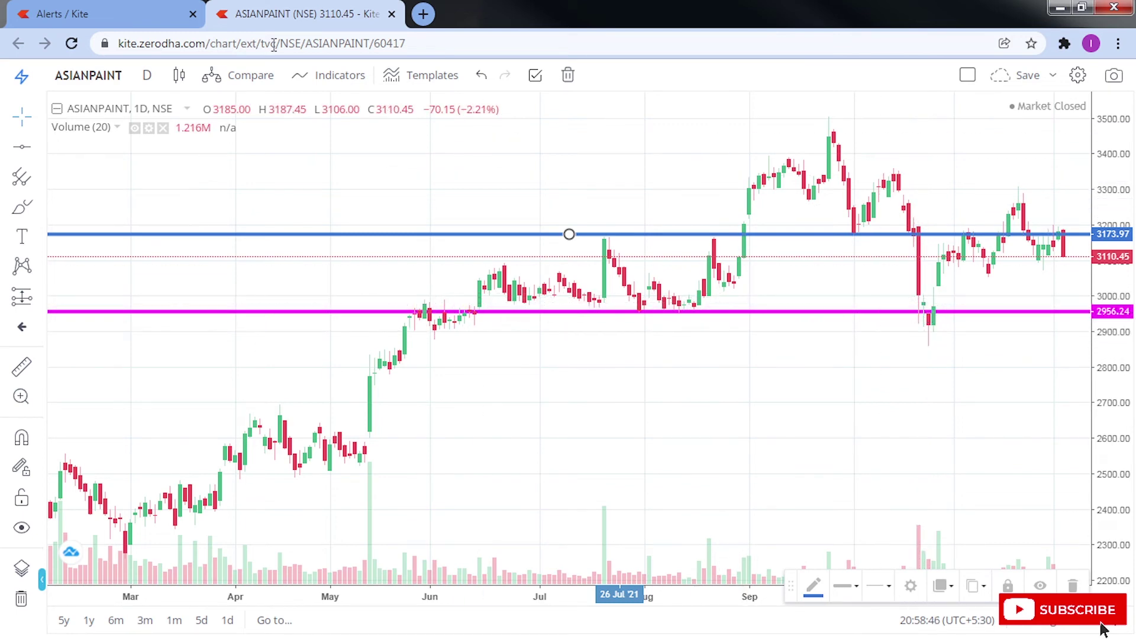
{"action": "left_click", "coordinate": [190, 22]}
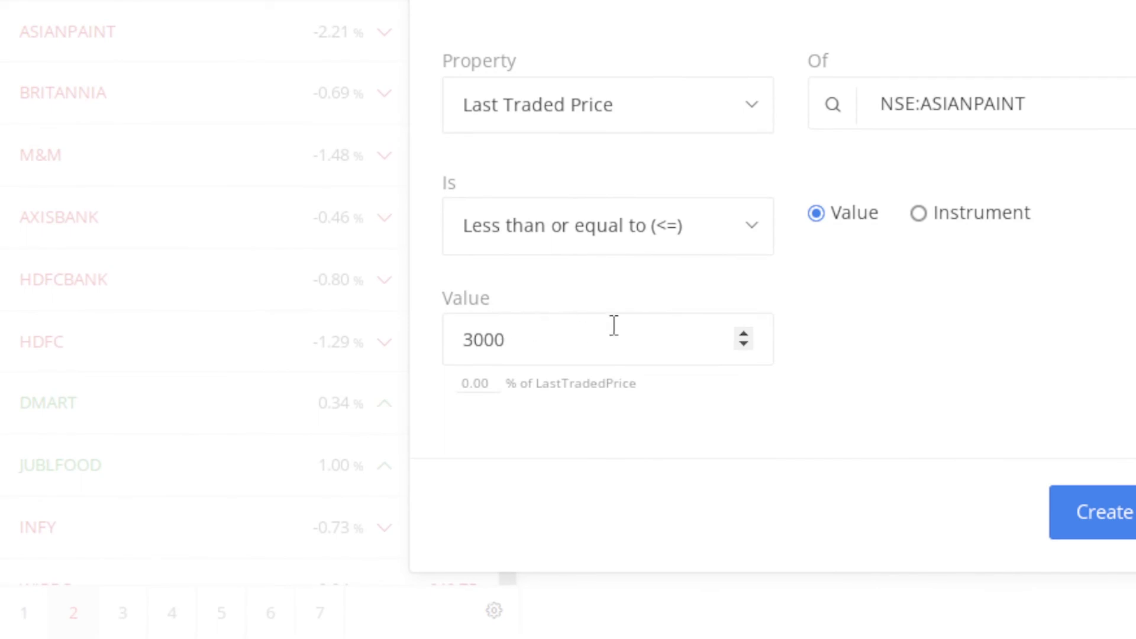
Try comparing the alert with another instrument, return to a fixed value and inspect the percentage of last traded price field.
{"action": "left_click", "coordinate": [918, 216]}
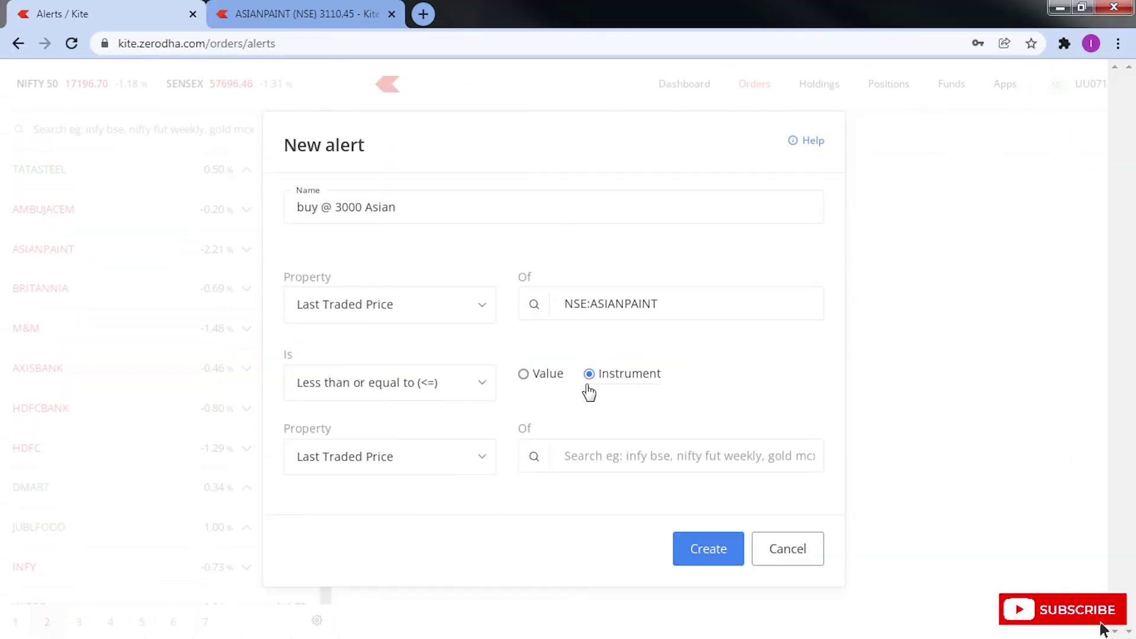
{"action": "left_click", "coordinate": [560, 379]}
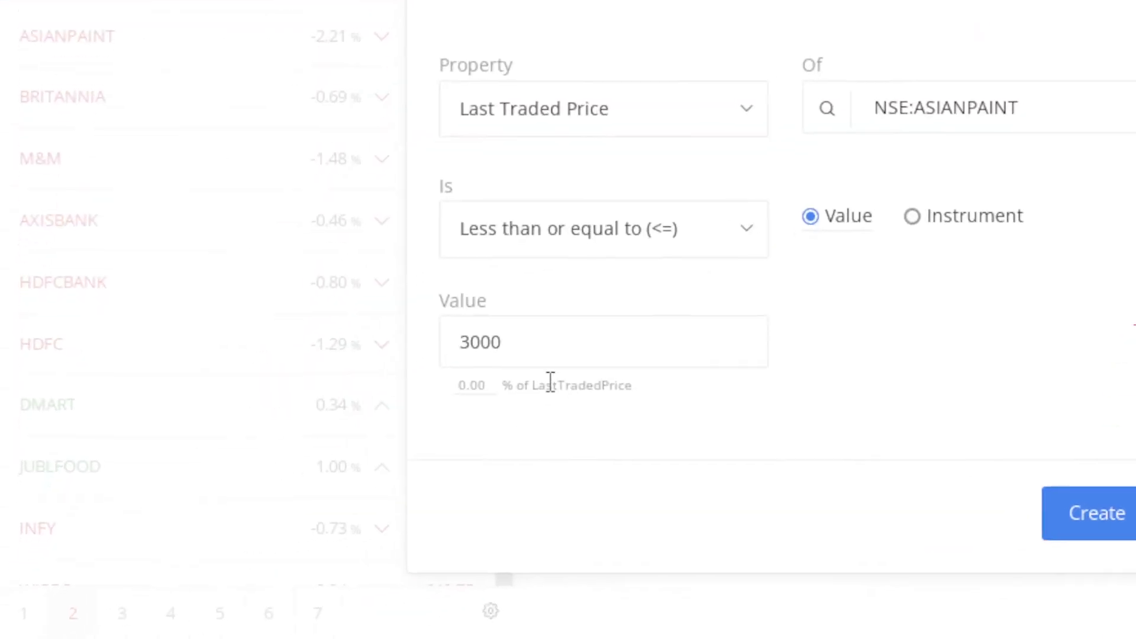
{"action": "left_click_drag", "start_coordinate": [490, 385], "coordinate": [470, 384]}
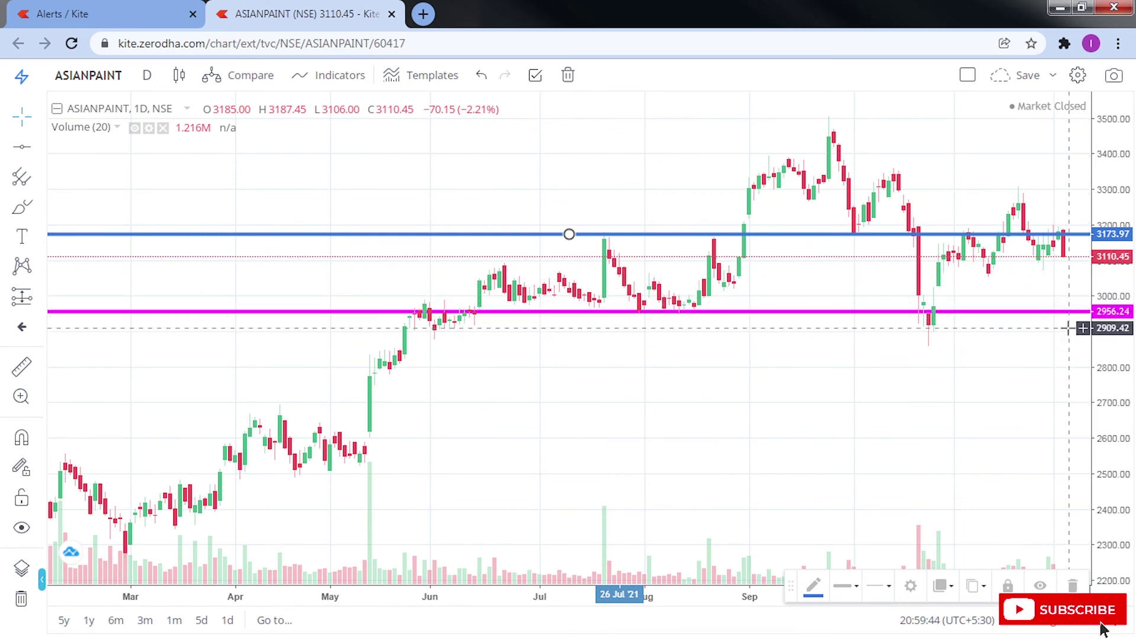
{"action": "left_click", "coordinate": [152, 8]}
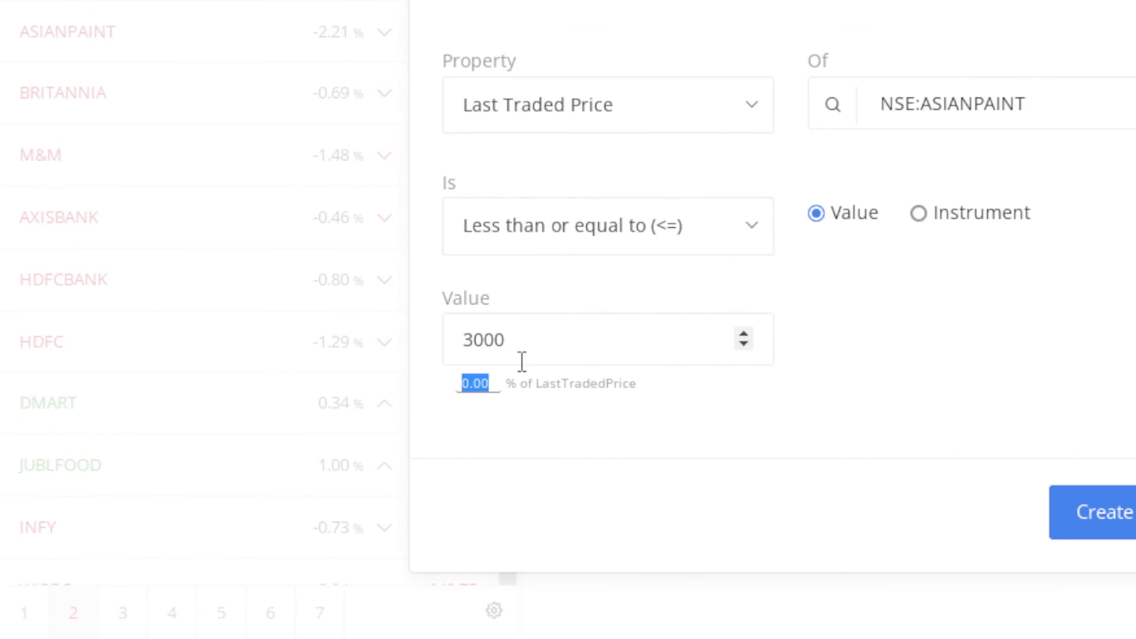
{"action": "left_click", "coordinate": [817, 368]}
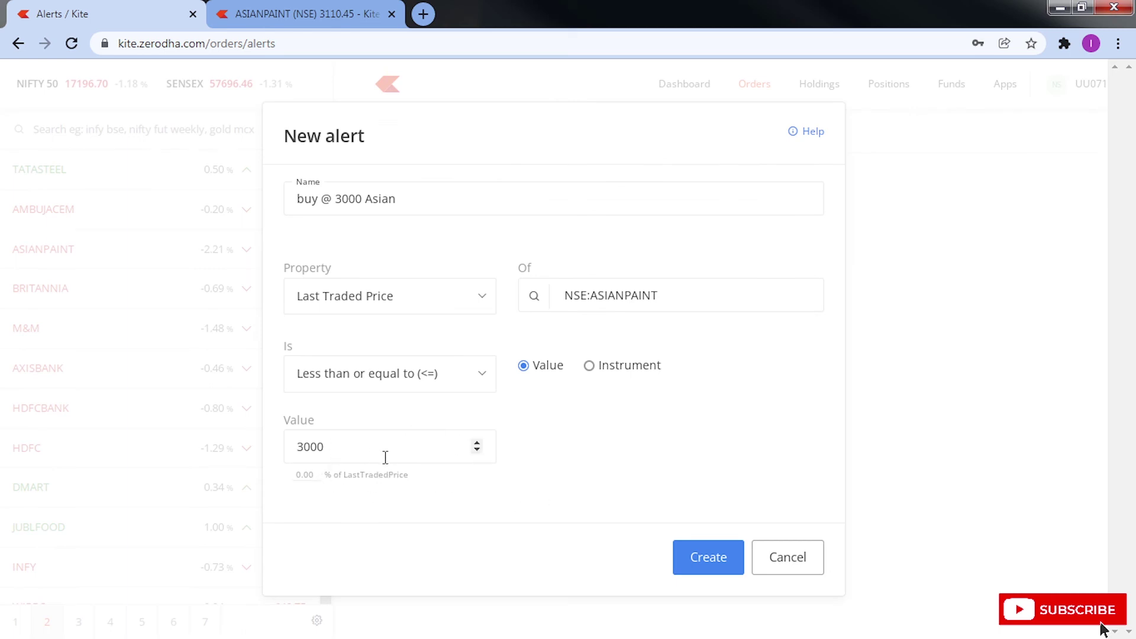
Create the "buy @ 3000 Asian" alert with the entered settings.
{"action": "left_click", "coordinate": [704, 560]}
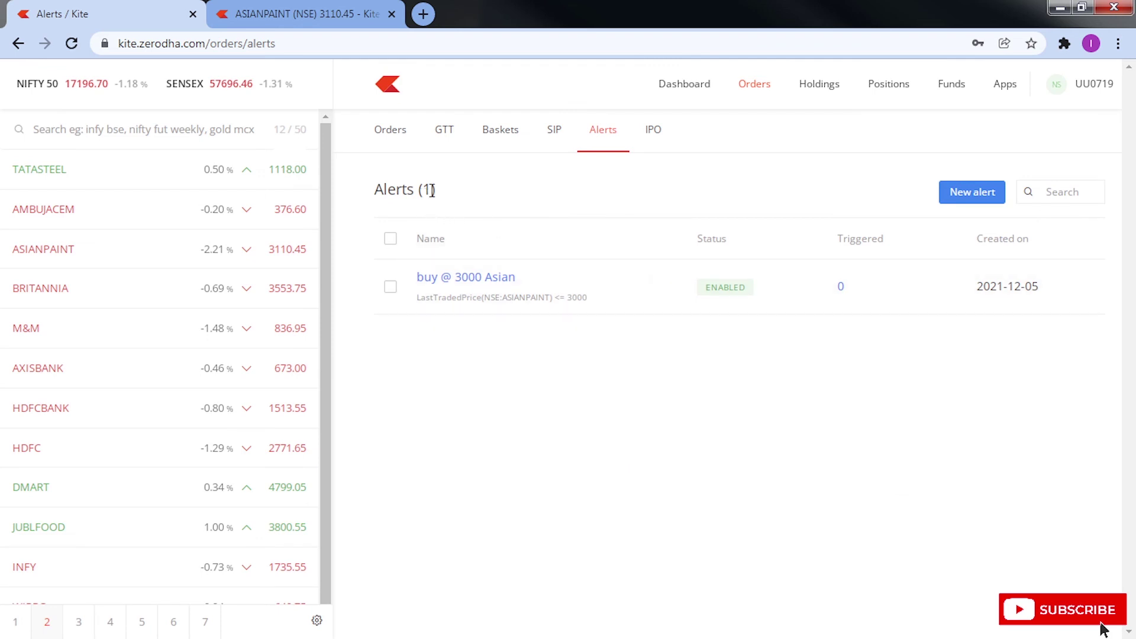
Try selecting all alerts and the single "buy @ 3000 Asian" alert for deletion, then clear the selection.
{"action": "left_click", "coordinate": [391, 242]}
{"action": "left_click", "coordinate": [391, 241]}
{"action": "left_click", "coordinate": [391, 241]}
{"action": "left_click", "coordinate": [391, 241]}
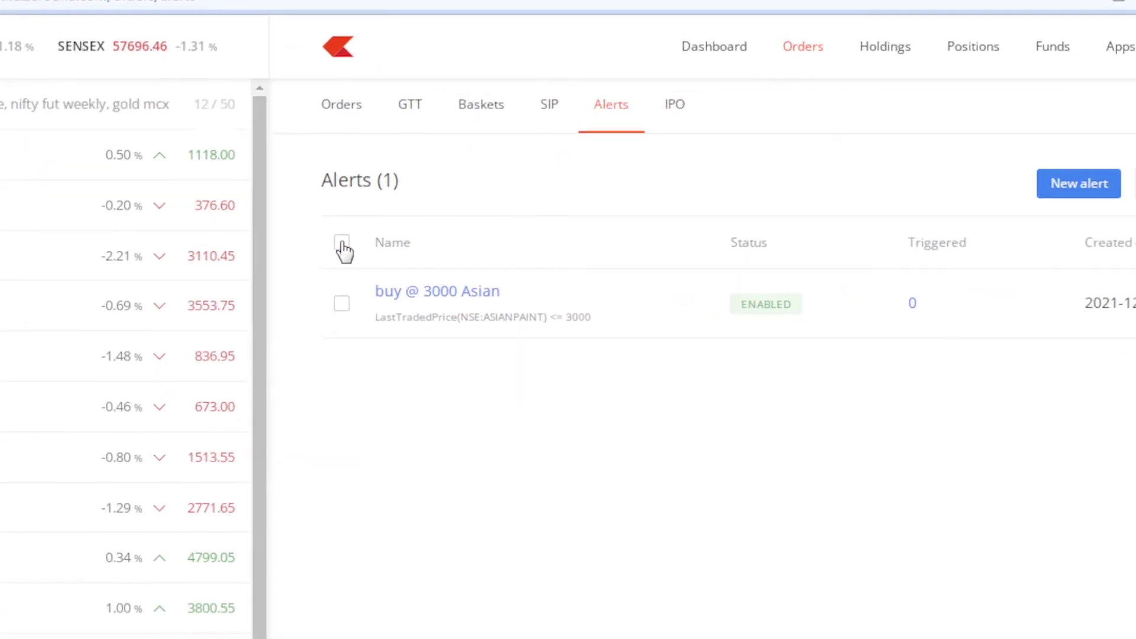
{"action": "mouse_move", "coordinate": [471, 286]}
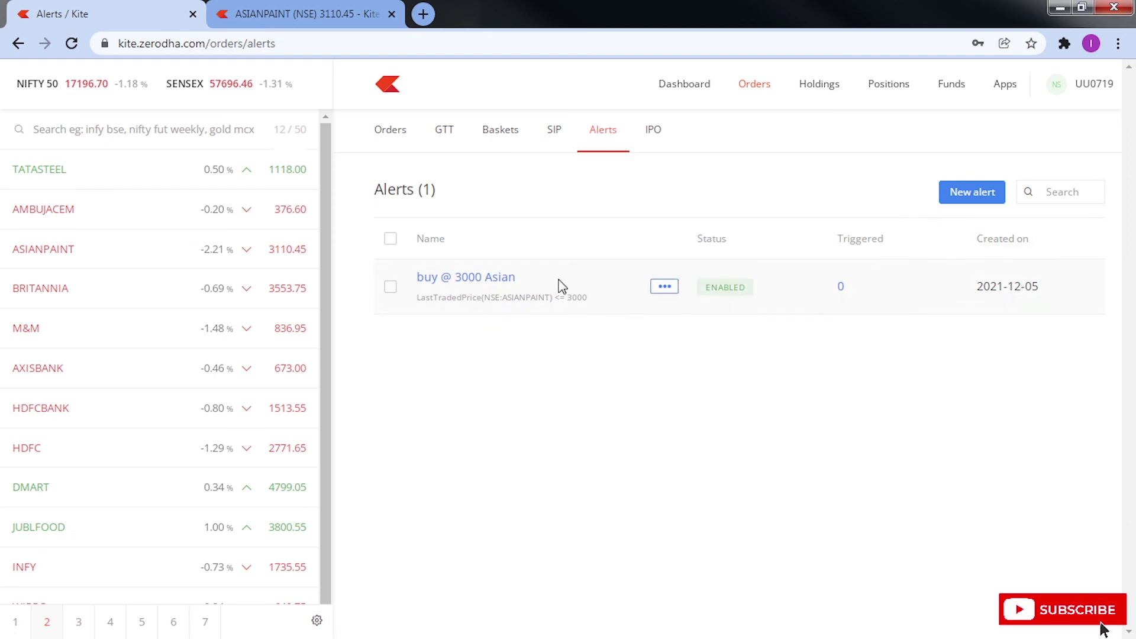
{"action": "left_click", "coordinate": [391, 288]}
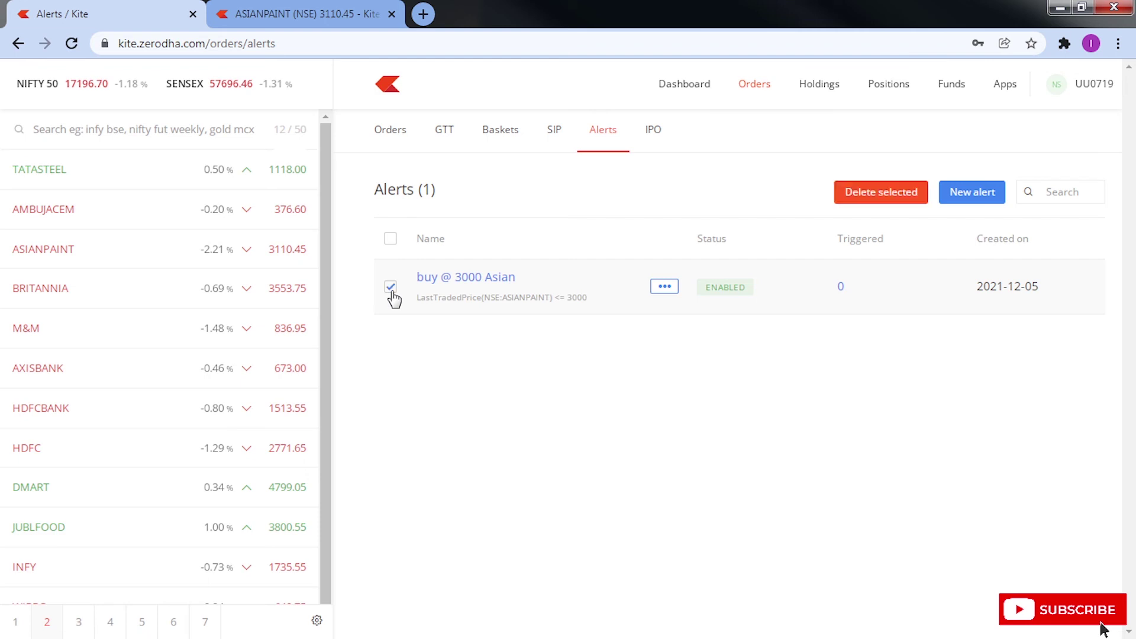
{"action": "left_click", "coordinate": [391, 289]}
{"action": "left_click", "coordinate": [391, 289]}
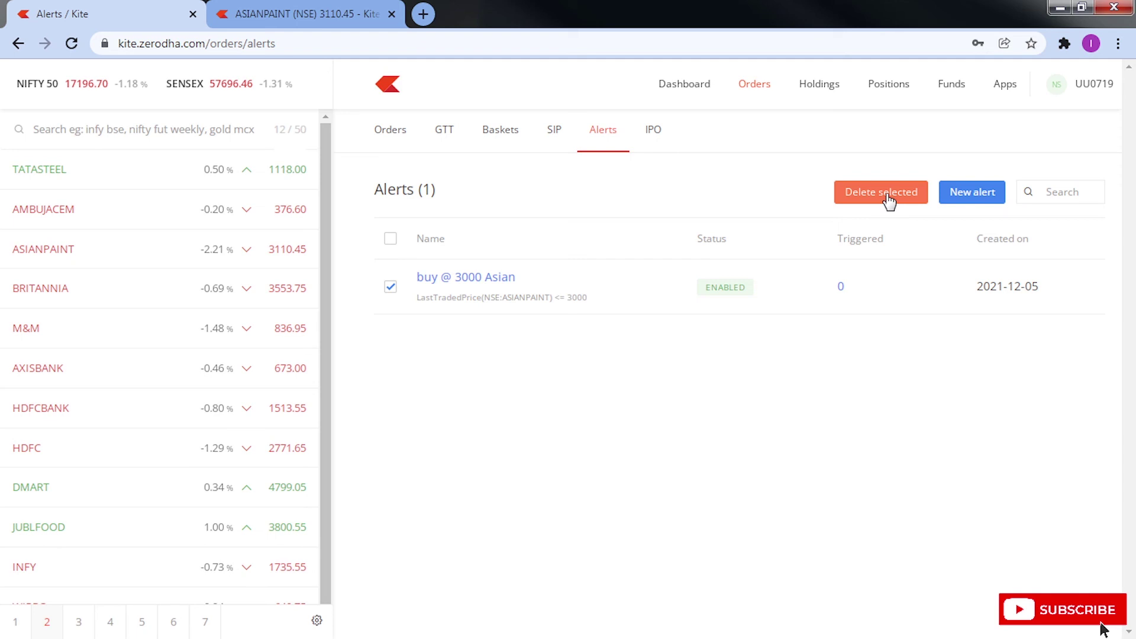
{"action": "left_click", "coordinate": [391, 289]}
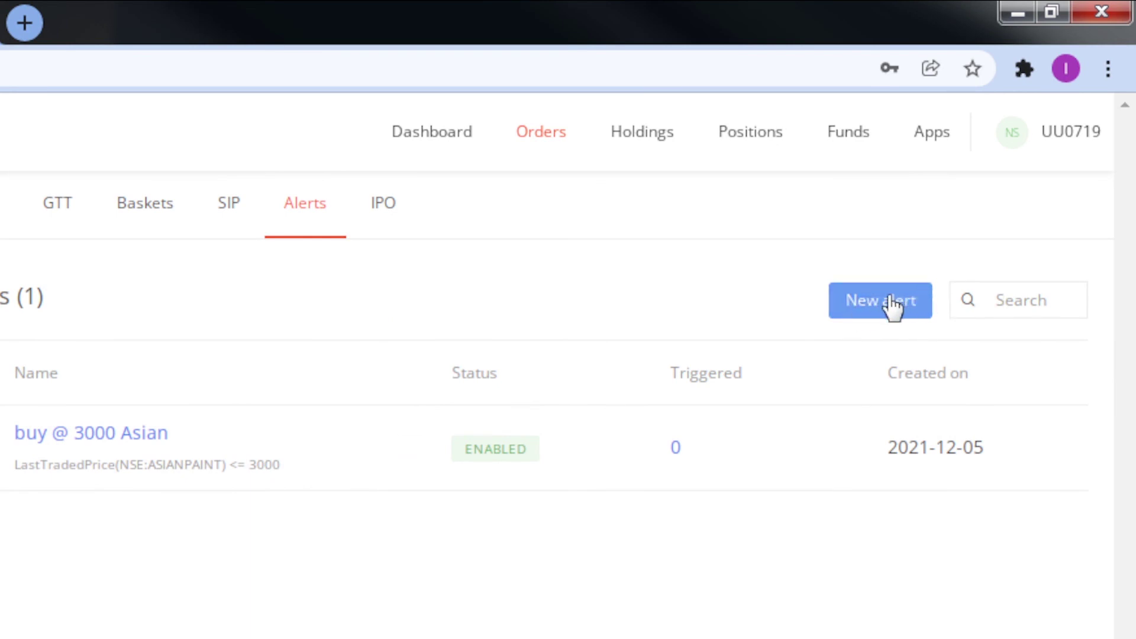
{"action": "mouse_move", "coordinate": [381, 453]}
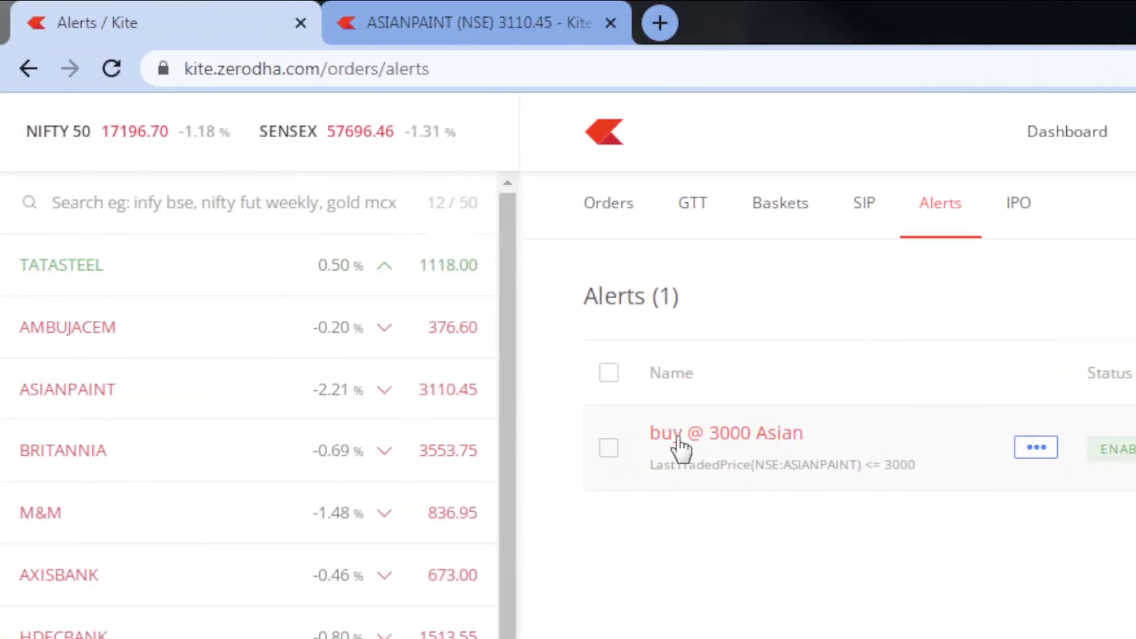
Select the "buy @ 3000 Asian" alert, open it for editing and save it with its existing settings.
{"action": "left_click", "coordinate": [608, 448]}
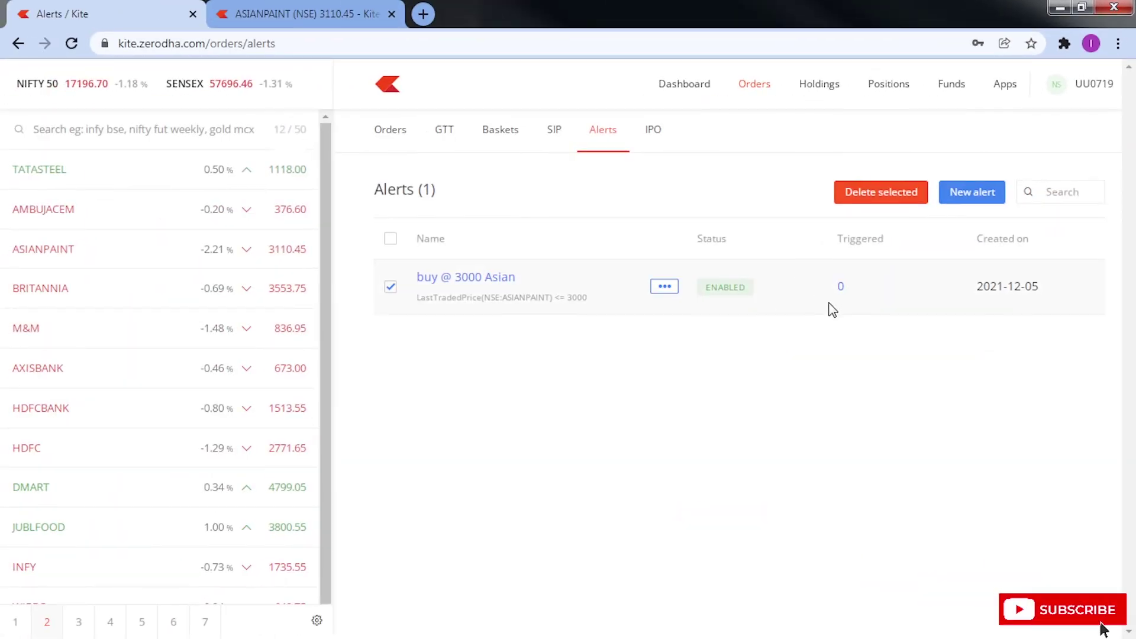
{"action": "left_click", "coordinate": [673, 290]}
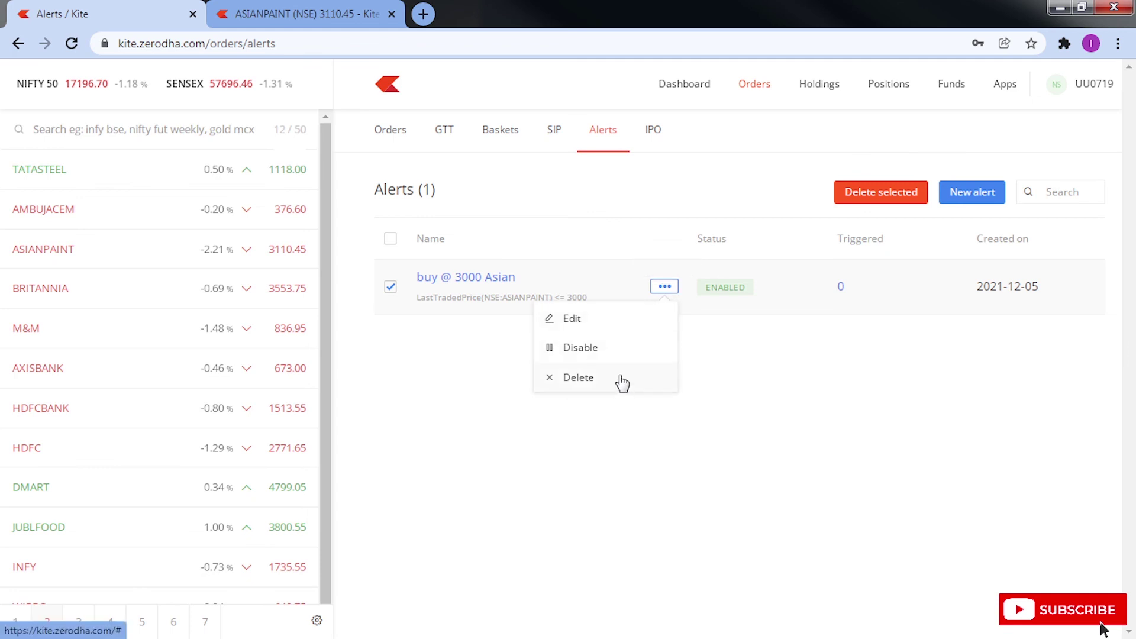
{"action": "left_click", "coordinate": [620, 329]}
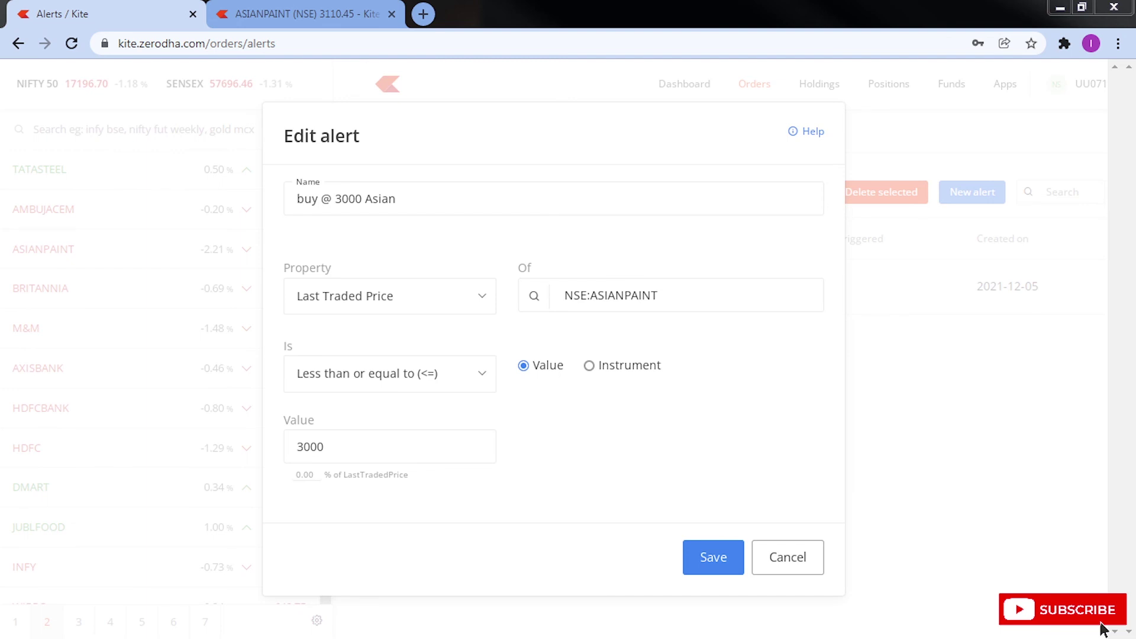
{"action": "left_click", "coordinate": [713, 557]}
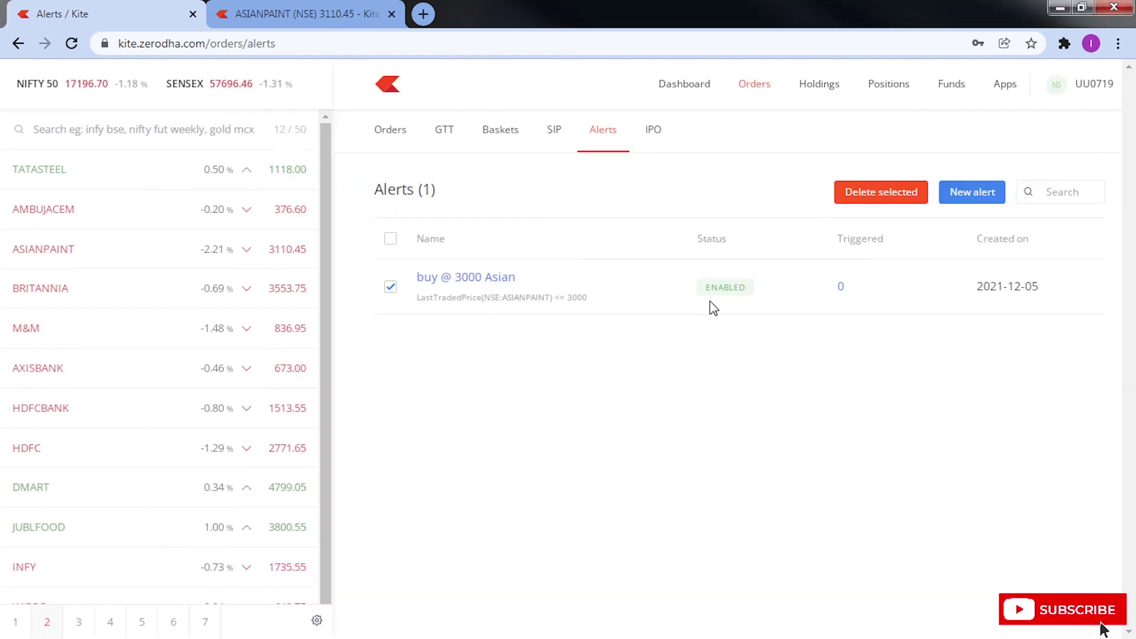
Disable the "buy @ 3000 Asian" alert and enable it again.
{"action": "left_click", "coordinate": [664, 287]}
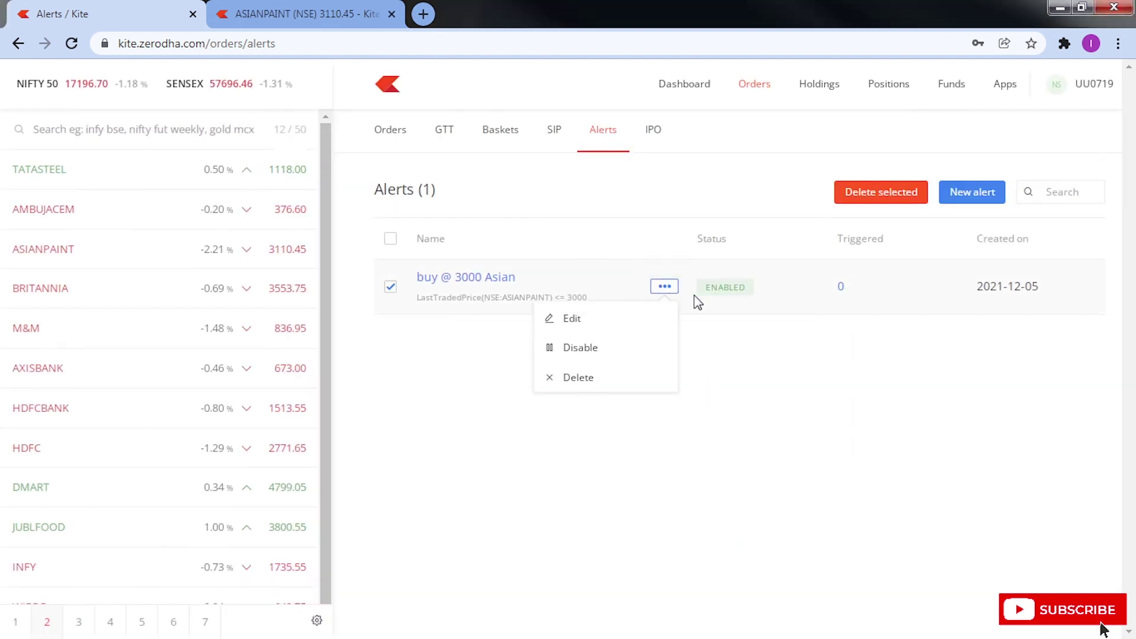
{"action": "left_click", "coordinate": [597, 343]}
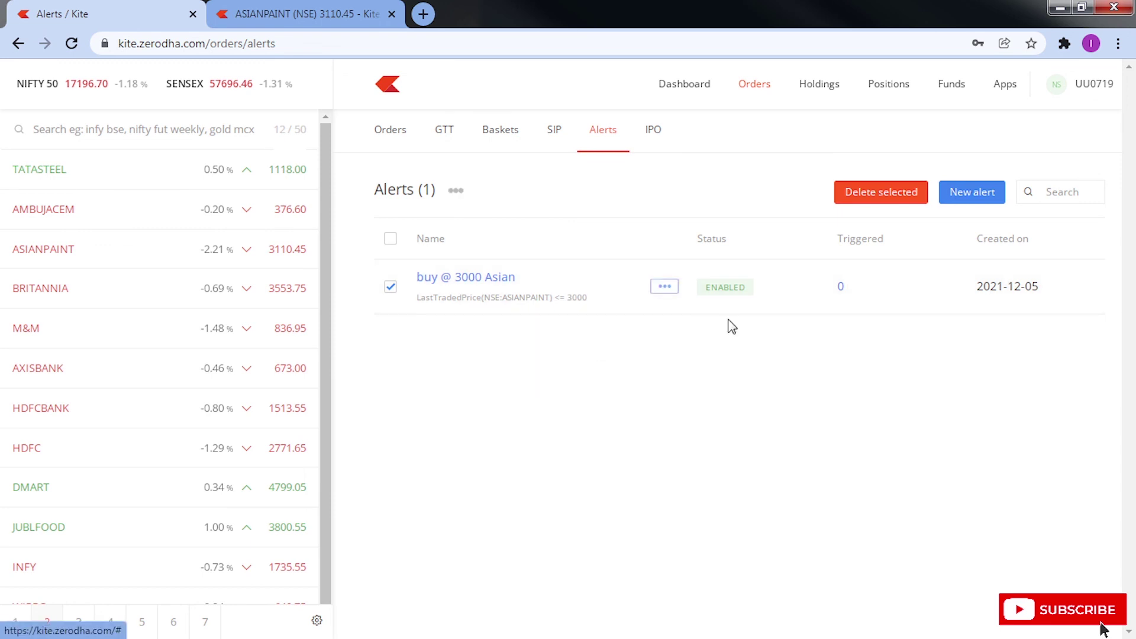
{"action": "left_click", "coordinate": [665, 293]}
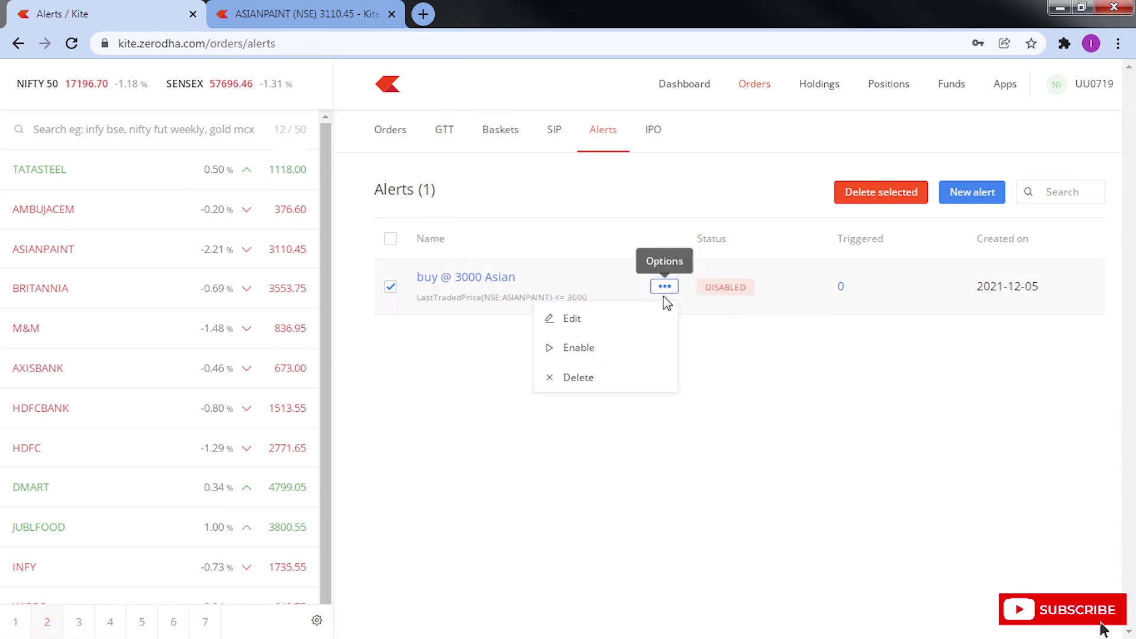
{"action": "left_click", "coordinate": [610, 350]}
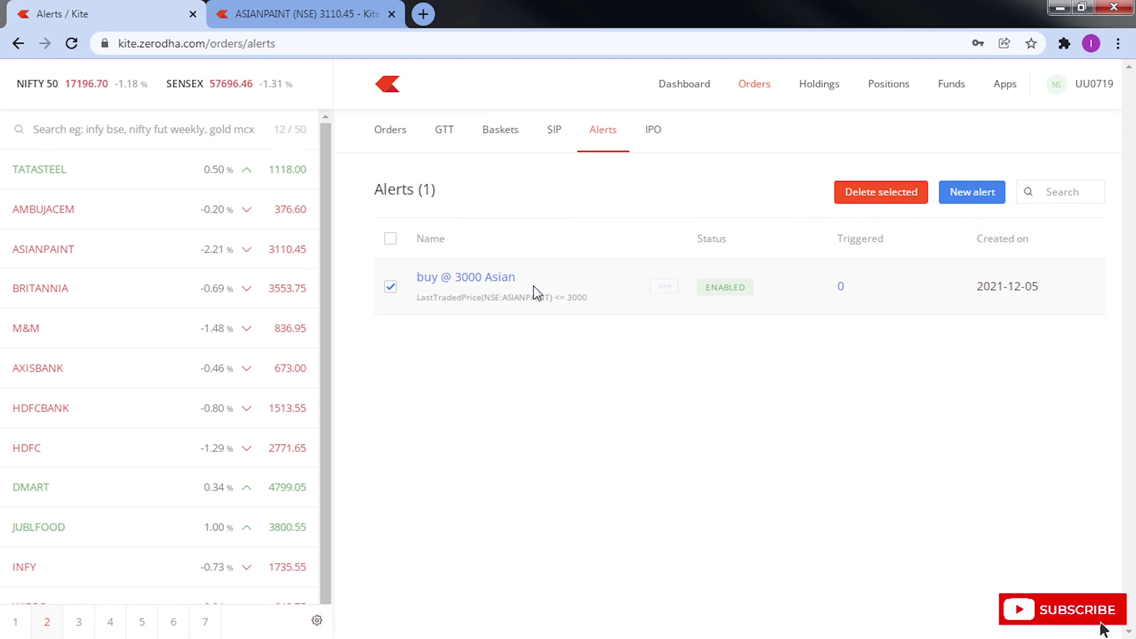
Edit the "buy @ 3000 Asian" alert to use Day Change Percent with a value of -3 and save it.
{"action": "left_click", "coordinate": [675, 290]}
{"action": "left_click", "coordinate": [615, 318]}
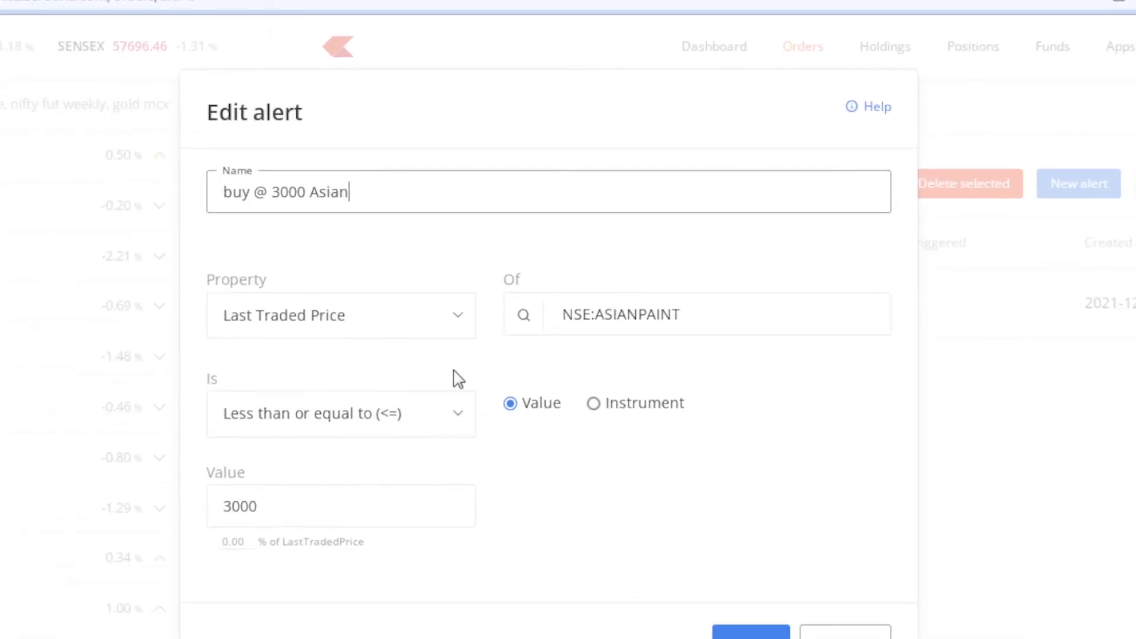
{"action": "left_click", "coordinate": [462, 318]}
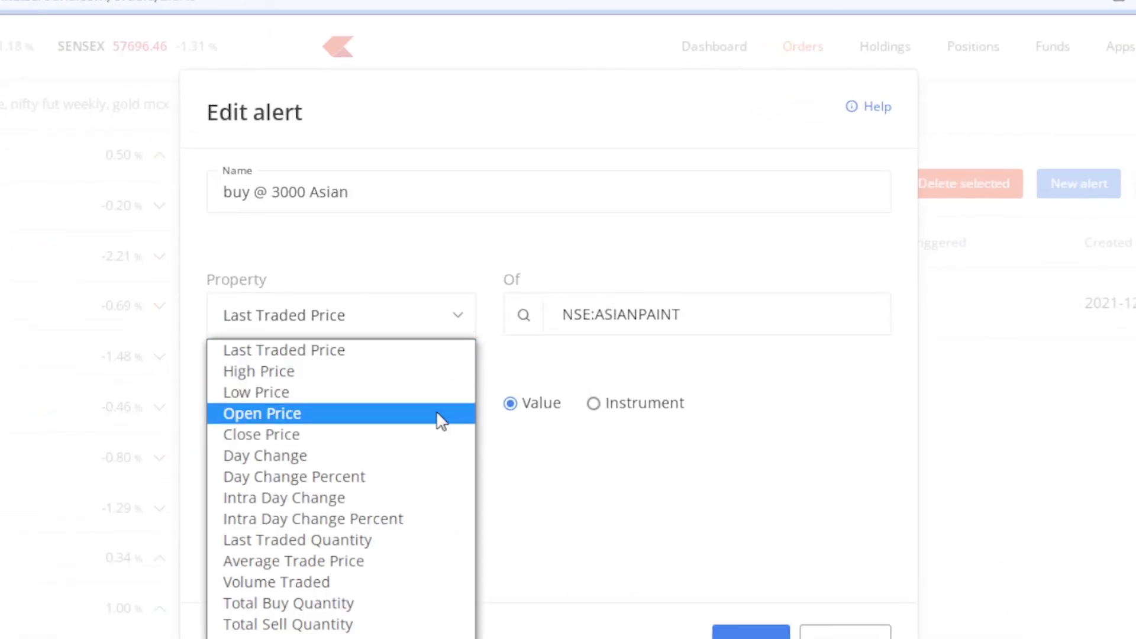
{"action": "left_click", "coordinate": [414, 477]}
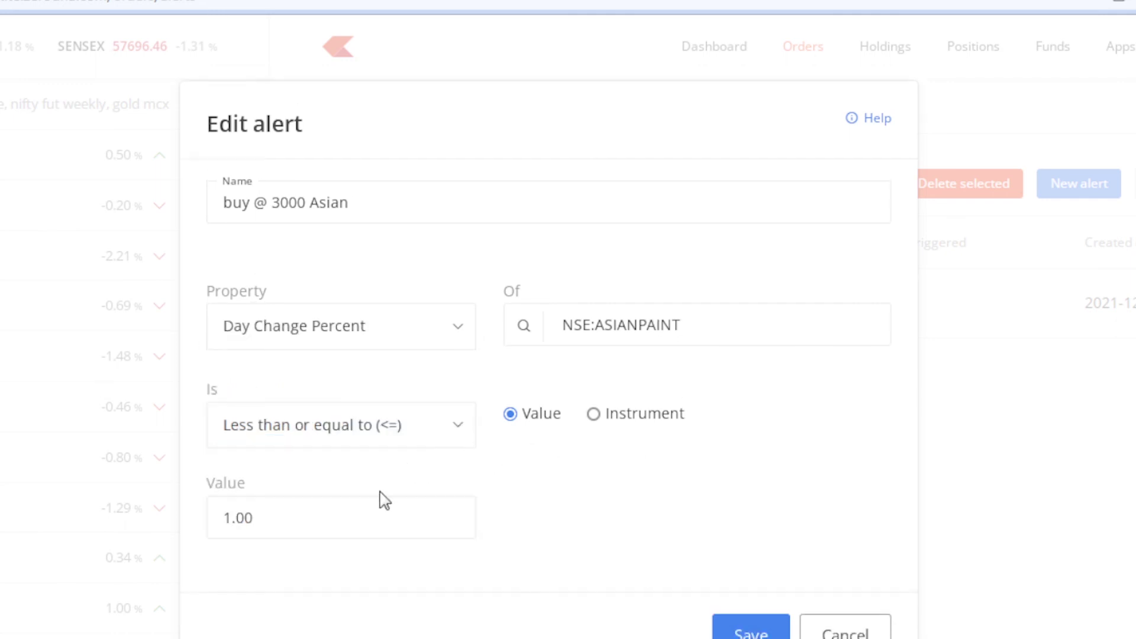
{"action": "left_click_drag", "start_coordinate": [358, 510], "coordinate": [204, 501]}
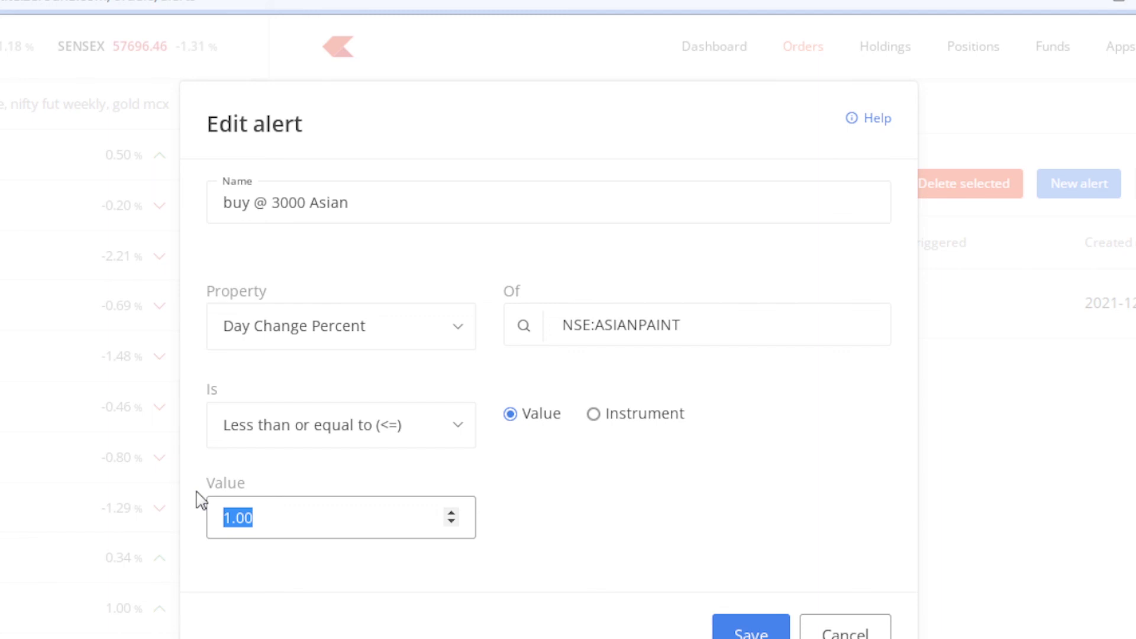
{"action": "type", "text": "-3"}
{"action": "left_click", "coordinate": [726, 630]}
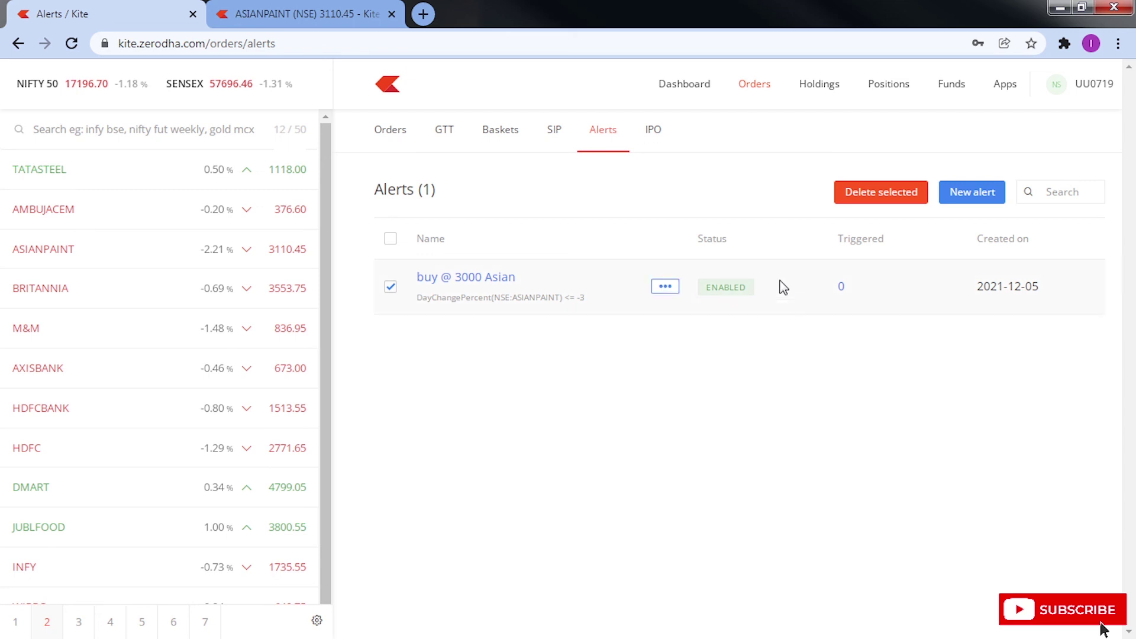
Try basing the alert on Day Change with values of 610 and 61, clear the value and discard the edit.
{"action": "left_click", "coordinate": [676, 290]}
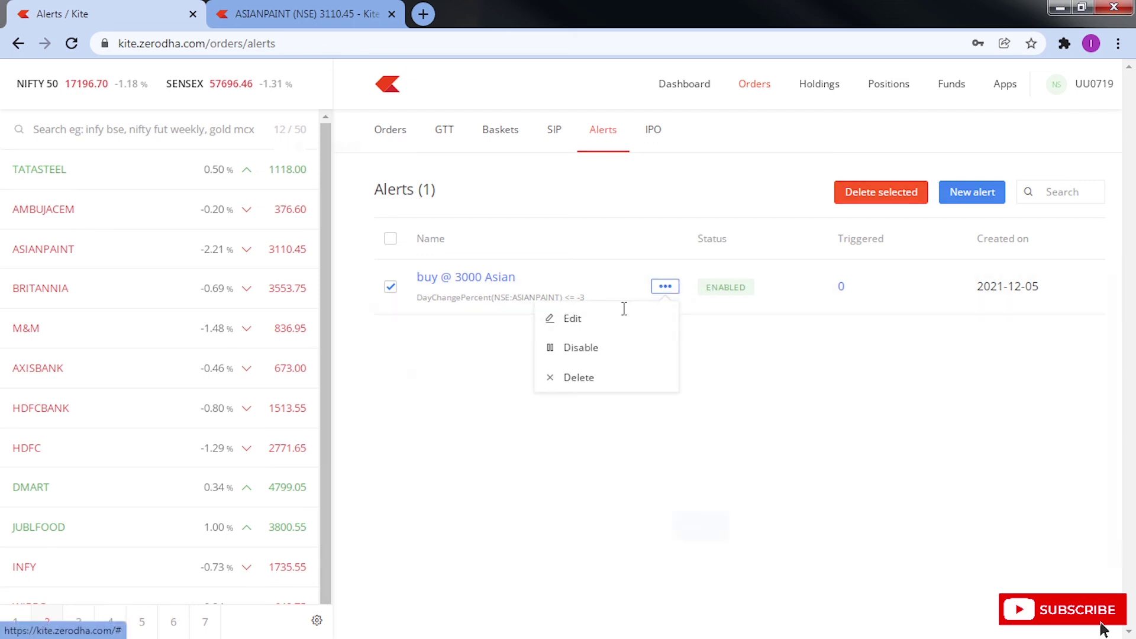
{"action": "left_click", "coordinate": [624, 314]}
{"action": "left_click", "coordinate": [471, 317]}
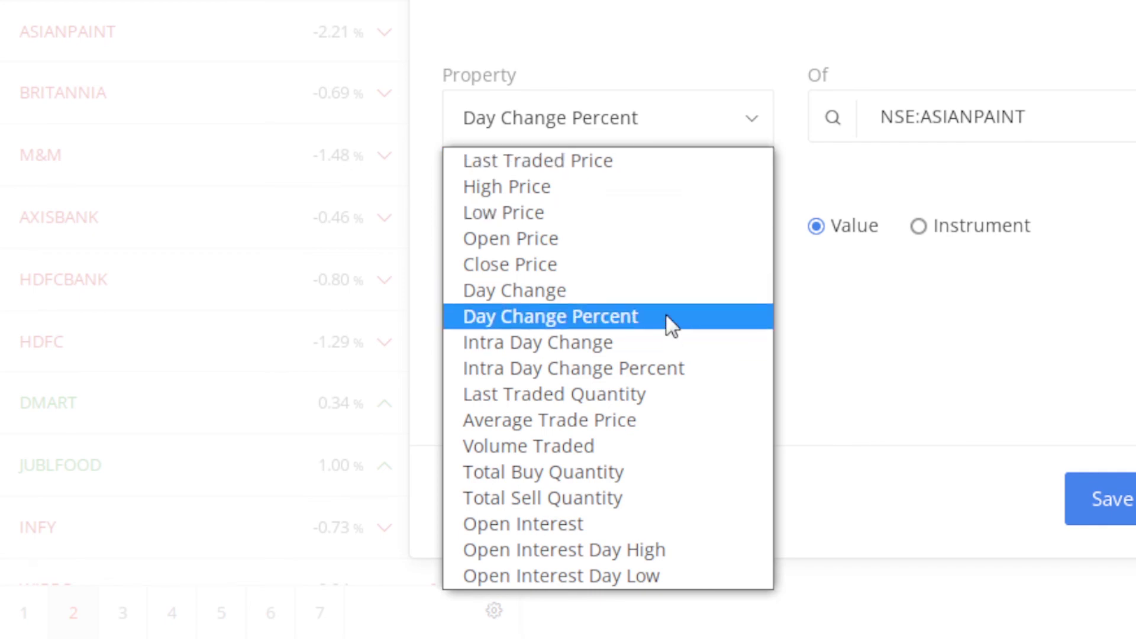
{"action": "left_click", "coordinate": [660, 283]}
{"action": "left_click_drag", "start_coordinate": [500, 354], "coordinate": [393, 335]}
{"action": "type", "text": "610"}
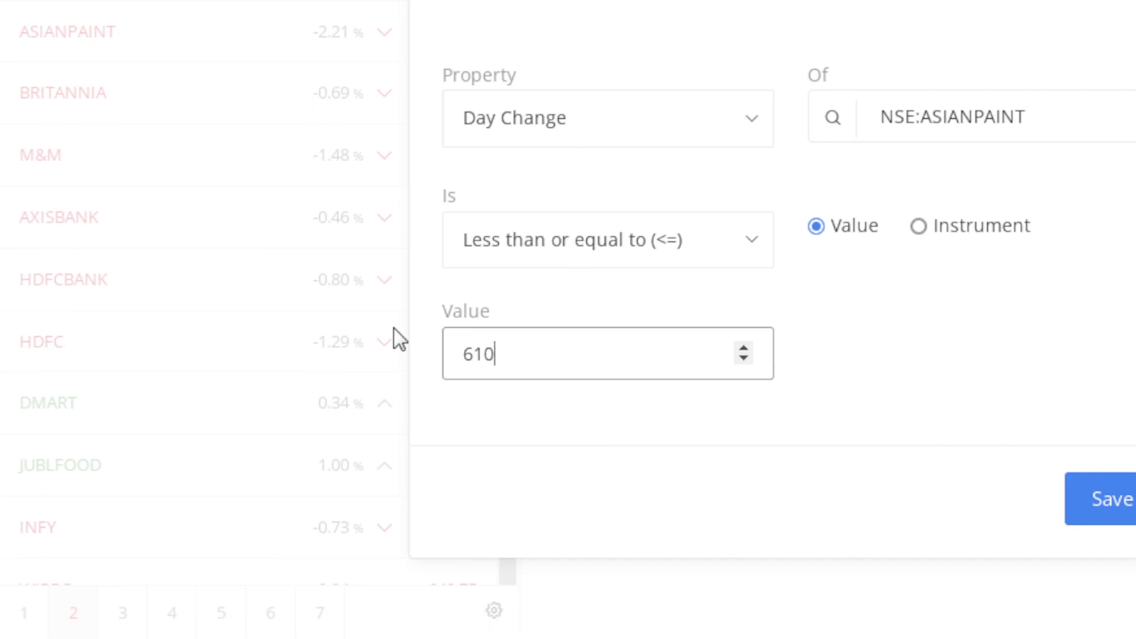
{"action": "key", "text": "BackSpace"}
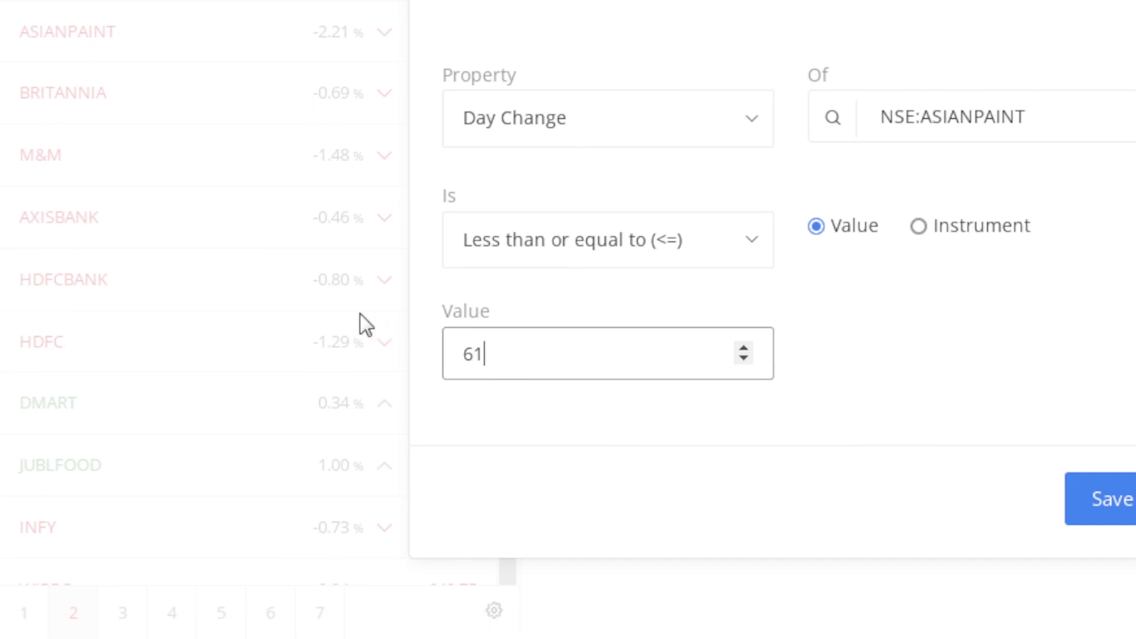
{"action": "key", "text": "BackSpace"}
{"action": "key", "text": "BackSpace"}
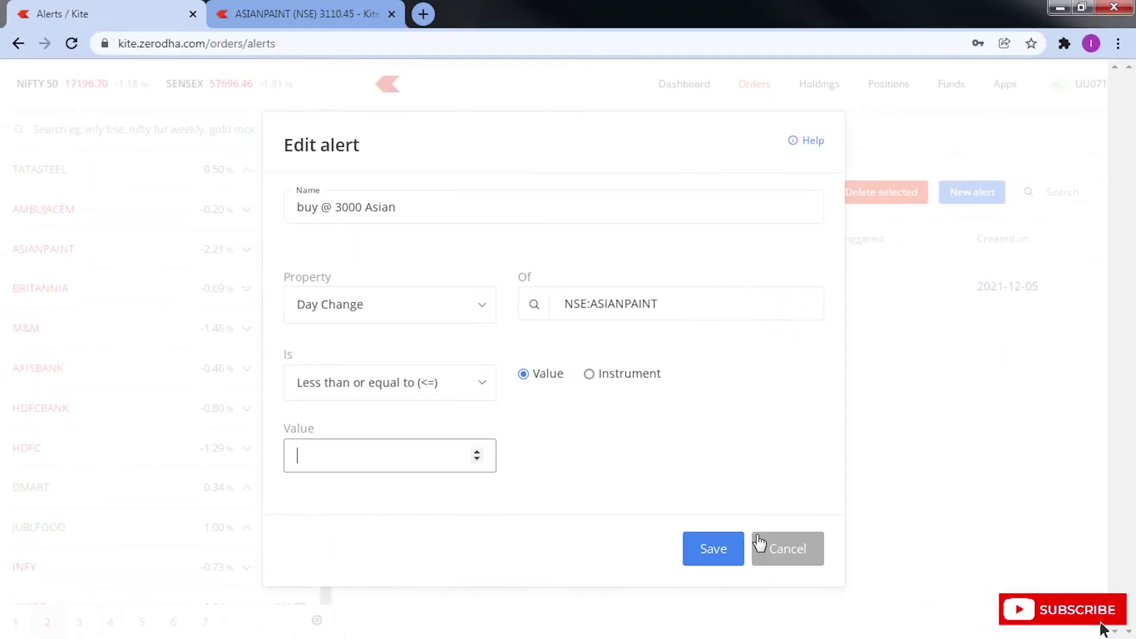
{"action": "left_click", "coordinate": [800, 550]}
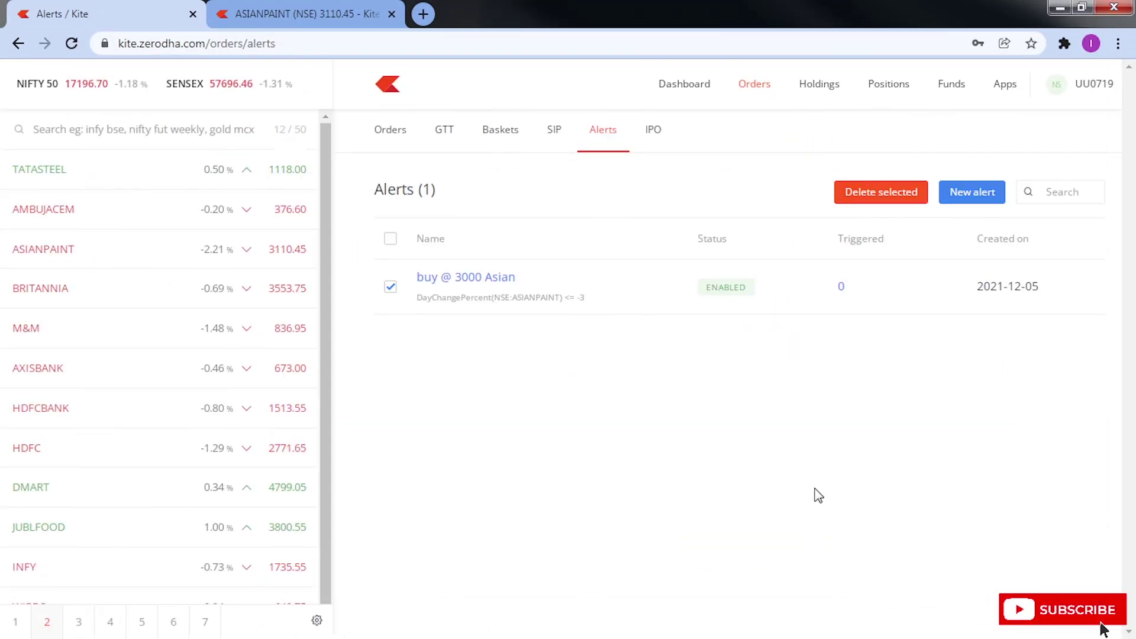